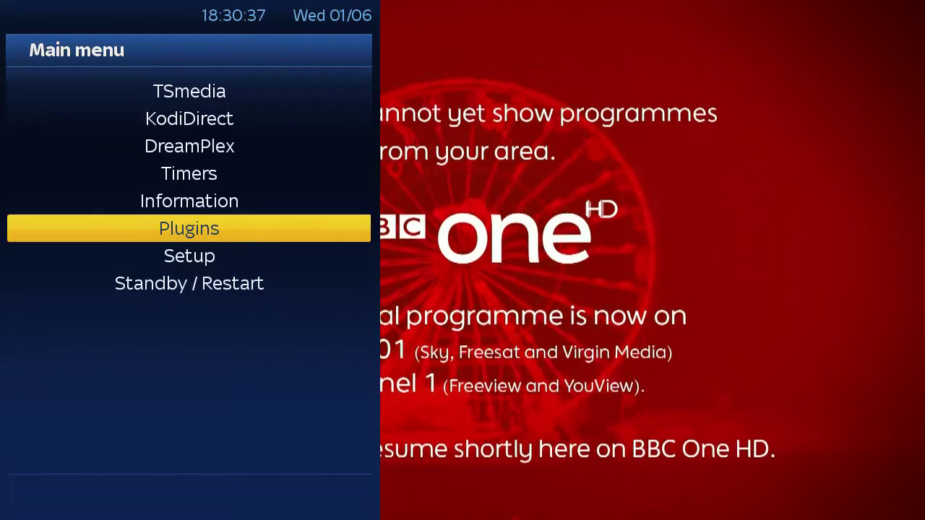
Step: Open the Plugin Browser, then its list of downloadable plugin categories
key("Return")
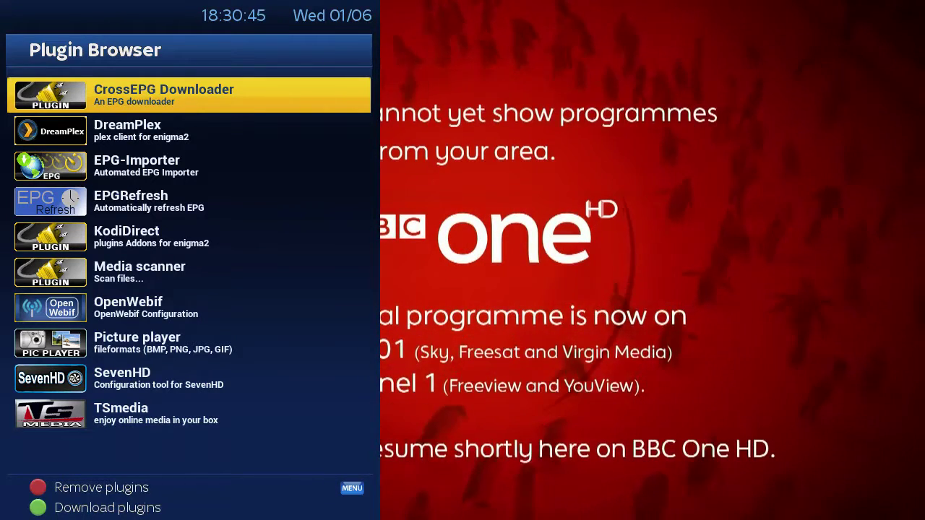
key("F2")
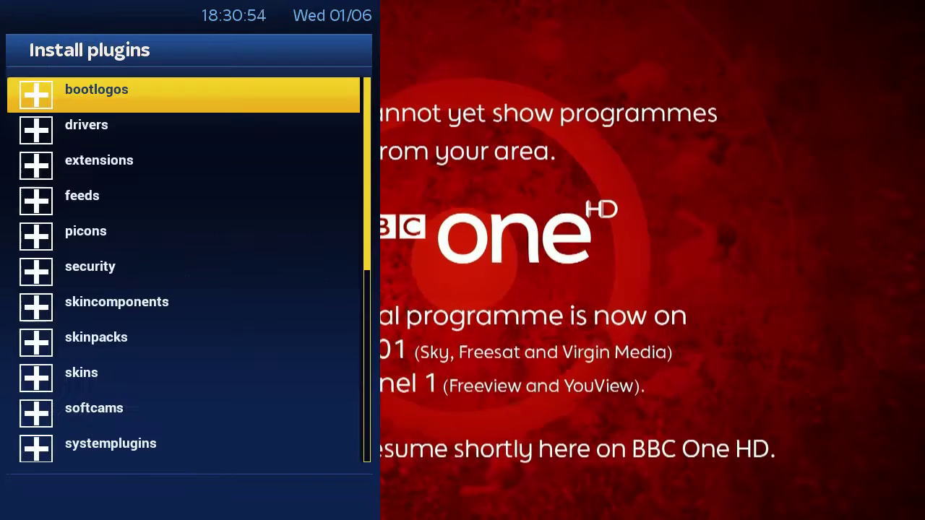
Step: Expand the extensions category in the Install plugins list
key("Down")
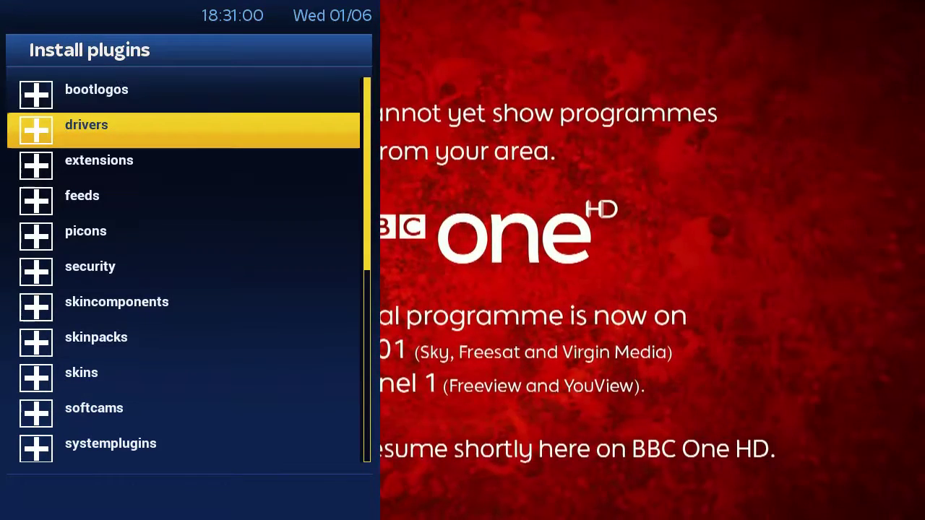
key("Down")
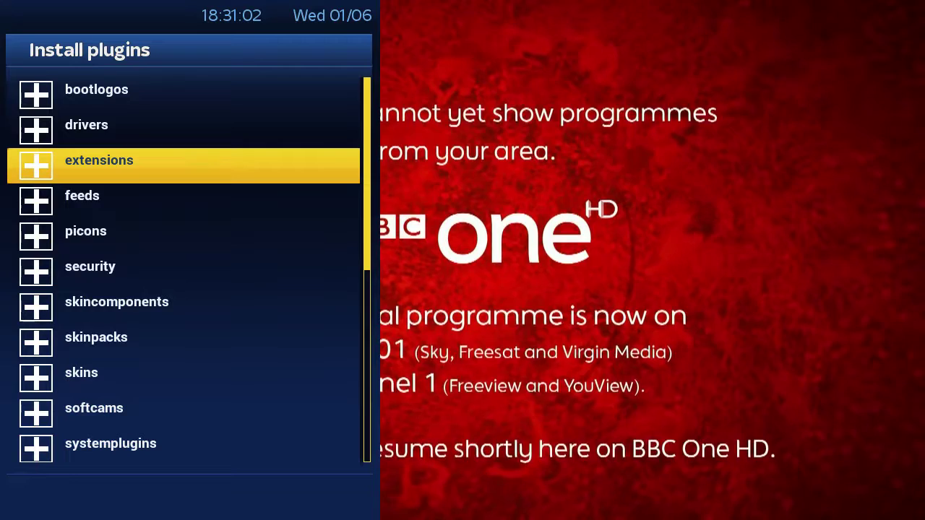
key("Return")
Step: Scroll through the extensions plugins down to tstube 1.2
key("Down")
key("Down")
key("Down")
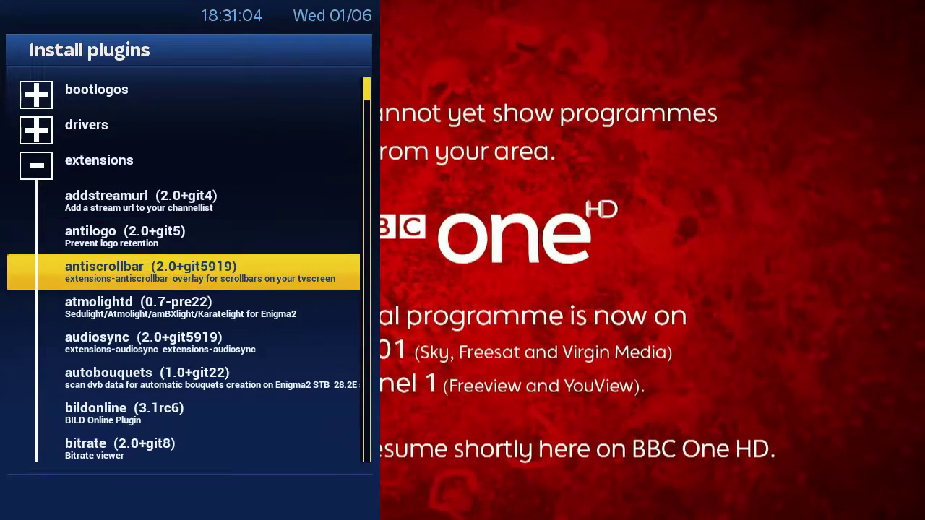
key("Down")
key("Down")
key("Down")
key("Down")
key("Down")
key("Down")
key("Down")
key("Down")
key("Down")
key("Down")
key("Down")
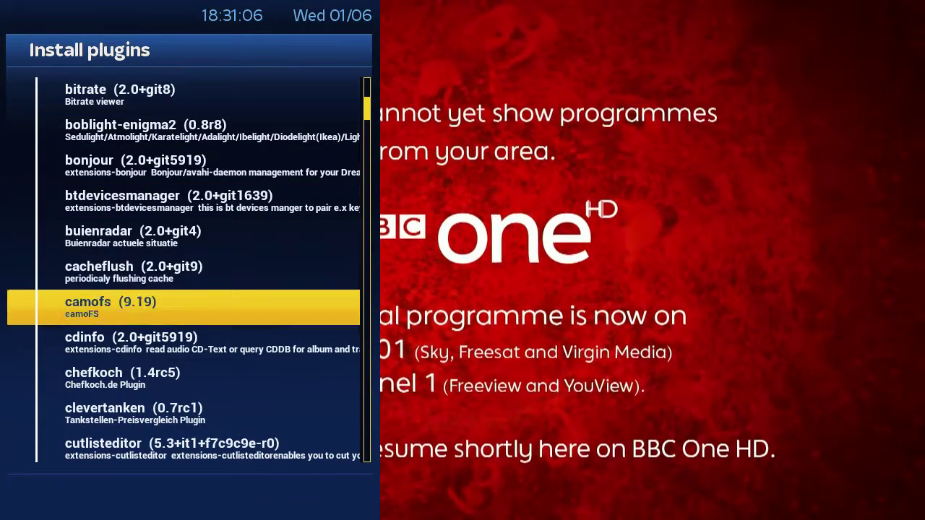
key("Down")
key("Down")
key("Down")
key("Down")
key("Down")
key("Down")
key("Down")
key("Down")
key("Down")
key("Down")
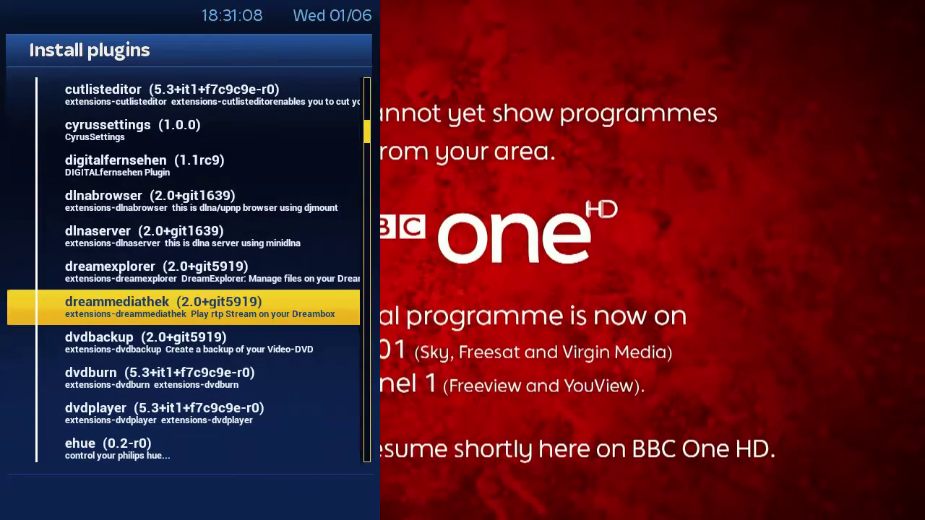
key("Down")
key("Down")
key("Down")
key("Down")
key("Down")
key("Down")
key("Down")
key("Down")
key("Down")
key("Down")
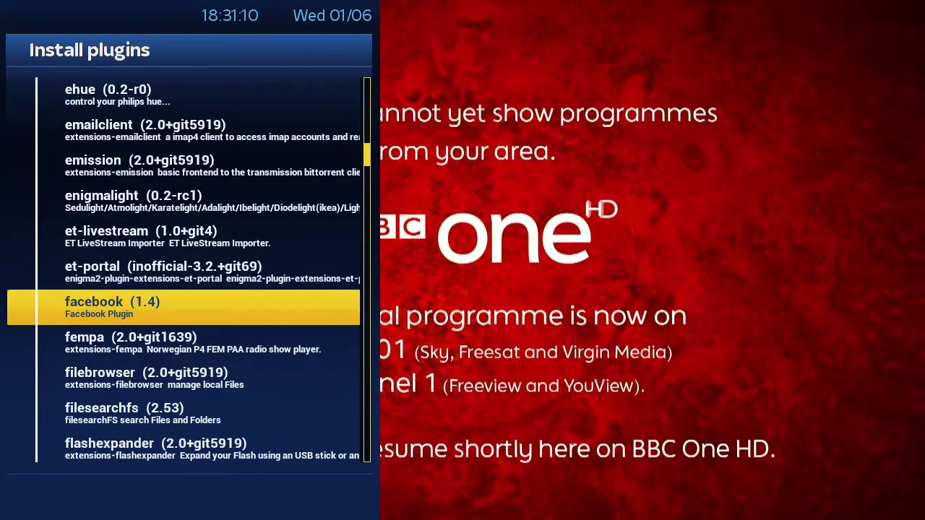
key("Down")
key("Down")
key("Down")
key("Down")
key("Down")
key("Down")
key("Down")
key("Down")
key("Down")
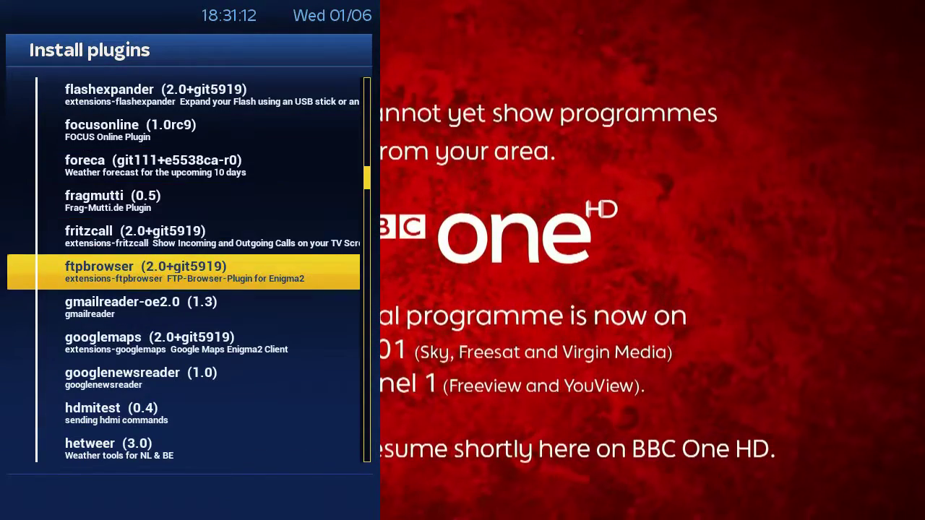
key("Down")
key("Down")
key("Down")
key("Down")
key("Down")
key("Down")
key("Down")
key("Down")
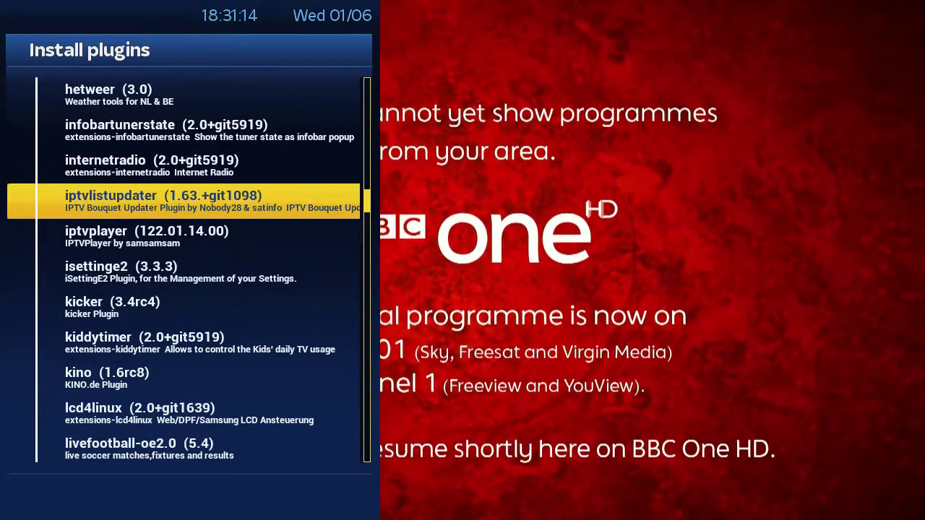
key("Down")
key("Down")
key("Down")
key("Down")
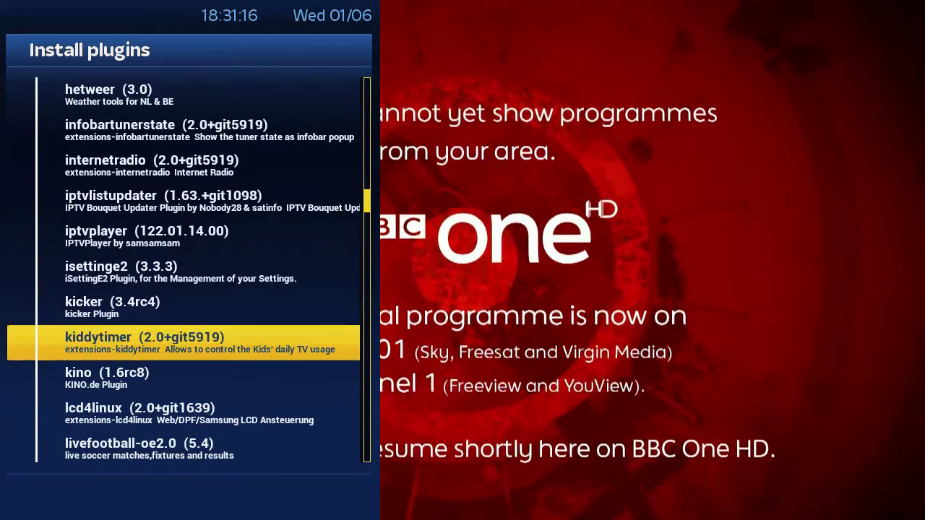
key("Down")
key("Down")
key("Down")
key("Down")
key("Down")
key("Down")
key("Down")
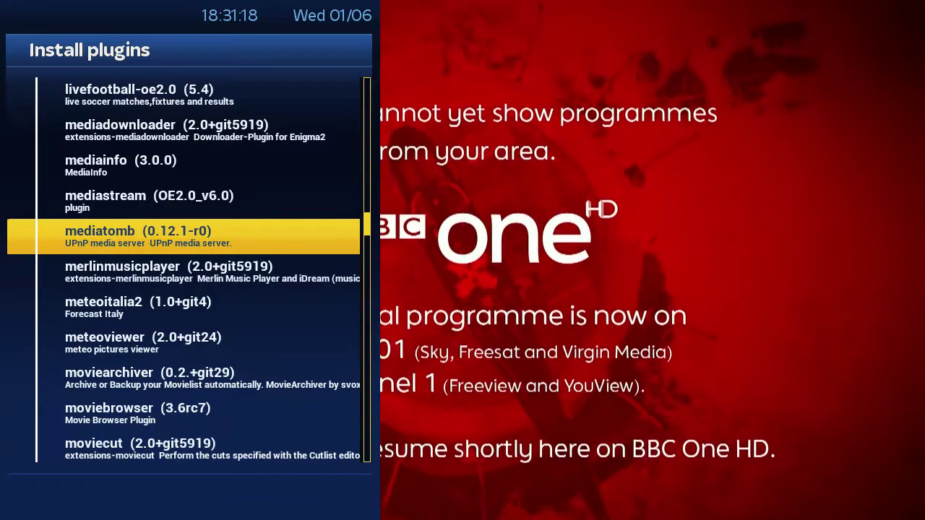
key("Down")
key("Down")
key("Down")
key("Down")
key("Down")
key("Down")
key("Down")
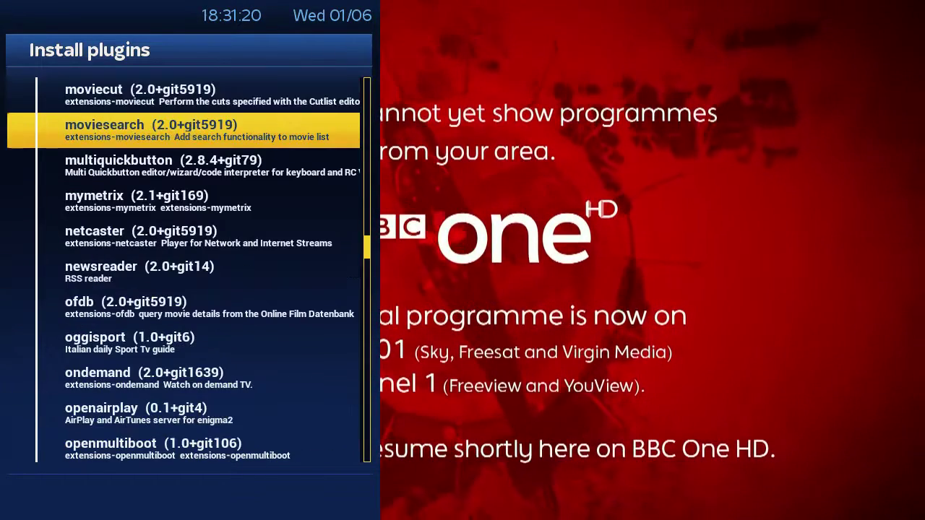
key("Down")
key("Down")
key("Down")
key("Down")
key("Down")
key("Down")
key("Down")
key("Down")
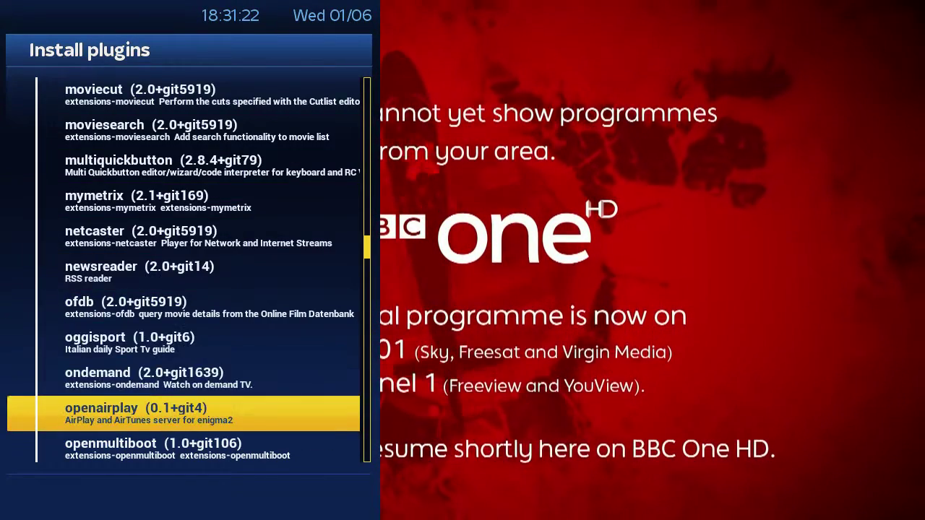
key("Down")
key("Down")
key("Down")
key("Down")
key("Down")
key("Down")
key("Down")
key("Down")
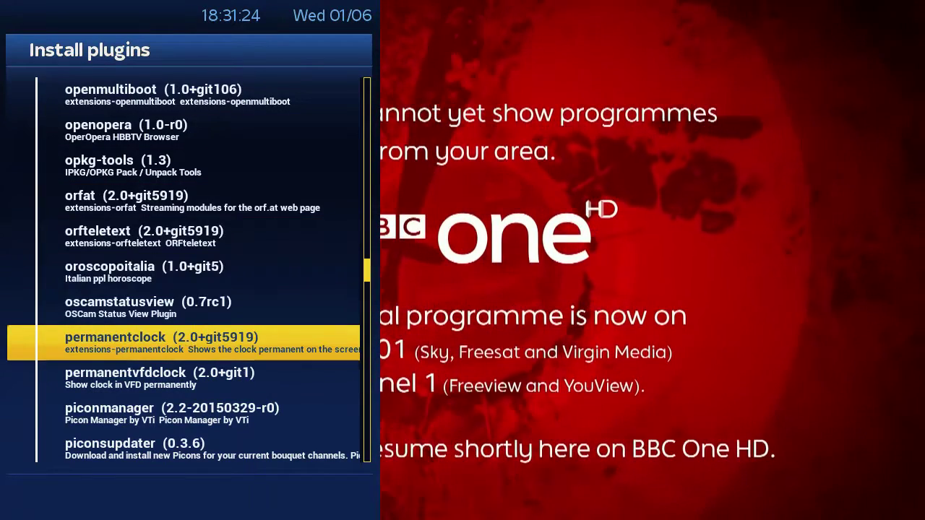
key("Down")
key("Down")
key("Down")
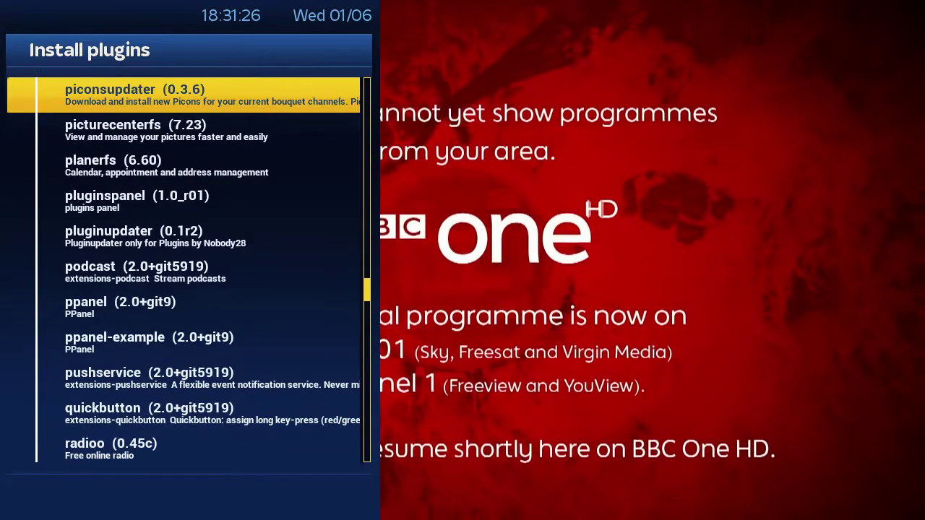
key("Down")
key("Down")
key("Down")
key("Down")
key("Down")
key("Down")
key("Down")
key("Down")
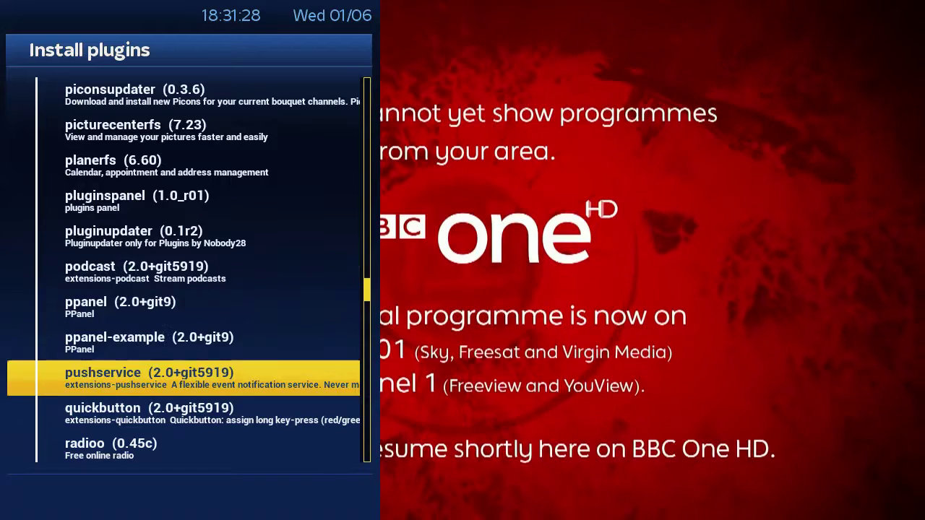
key("Down")
key("Down")
key("Down")
key("Down")
key("Down")
key("Down")
key("Down")
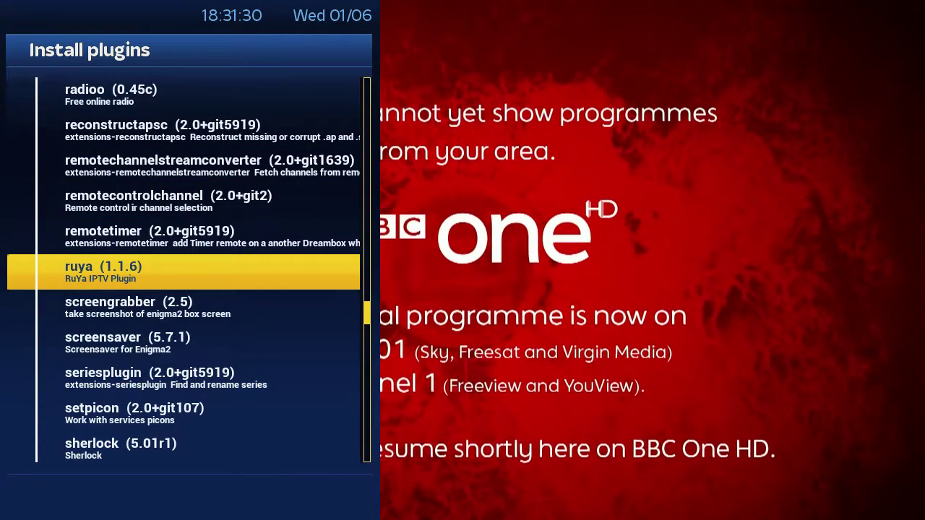
key("Down")
key("Down")
key("Down")
key("Down")
key("Down")
key("Down")
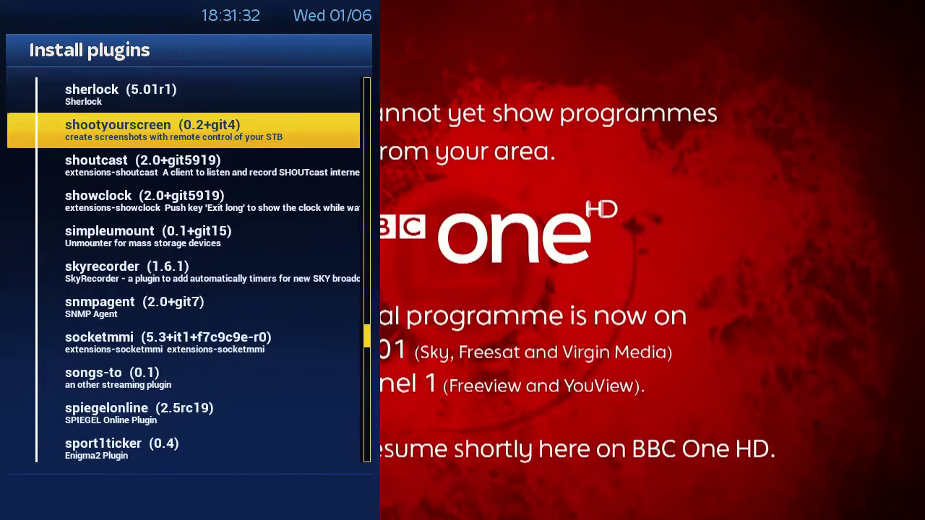
key("Down")
key("Down")
key("Down")
key("Down")
key("Down")
key("Down")
key("Down")
key("Down")
key("Down")
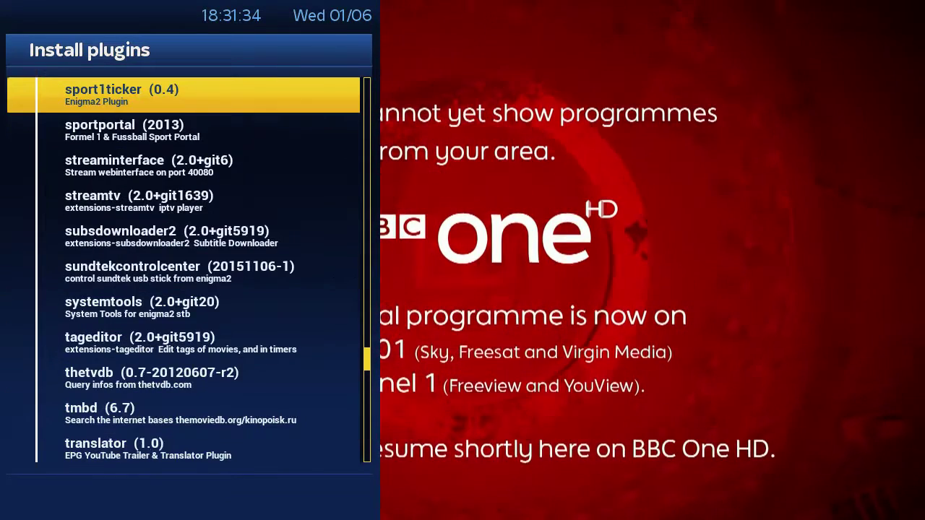
key("Down")
key("Down")
key("Down")
key("Down")
key("Down")
key("Down")
key("Down")
key("Down")
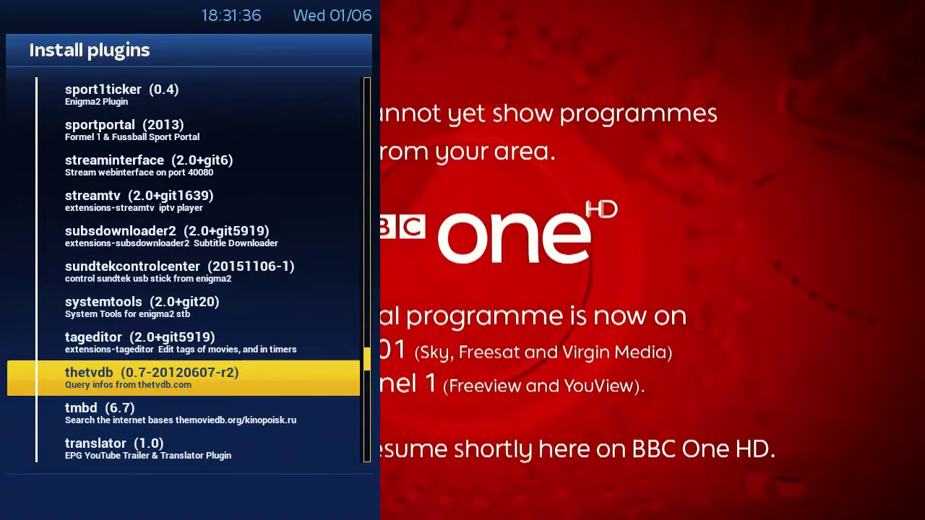
key("Down")
key("Down")
key("Down")
key("Down")
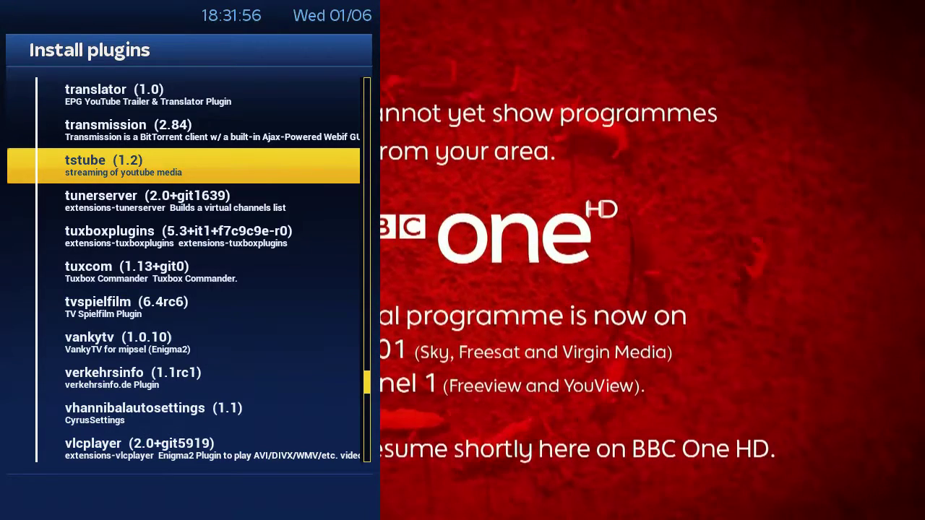
Step: Return to the main menu, glance at Standby / Restart options, then select TSmedia
key("Escape")
key("Escape")
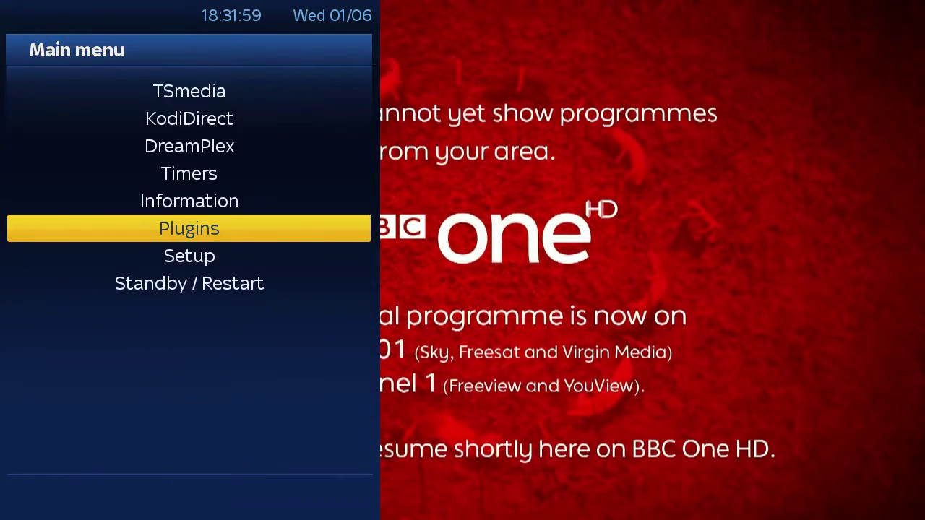
key("Down")
key("Down")
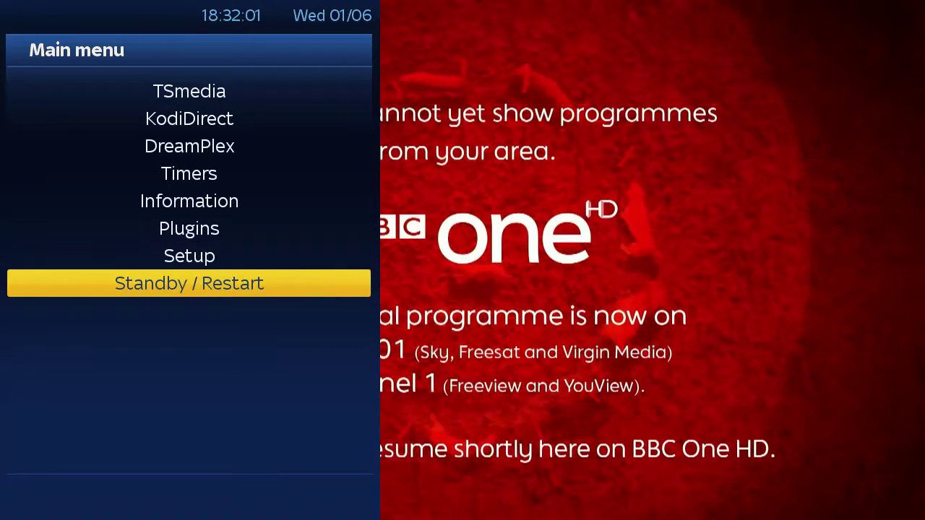
key("Return")
key("Down")
key("Down")
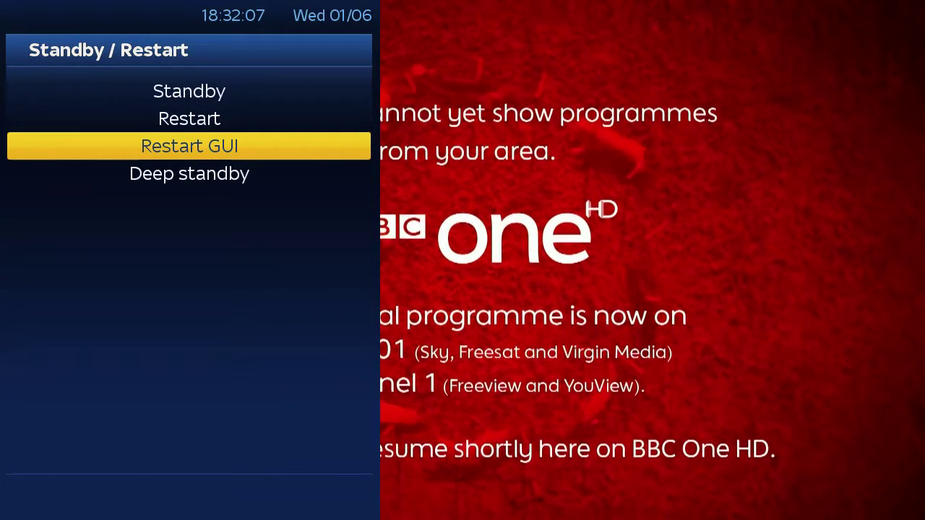
key("Escape")
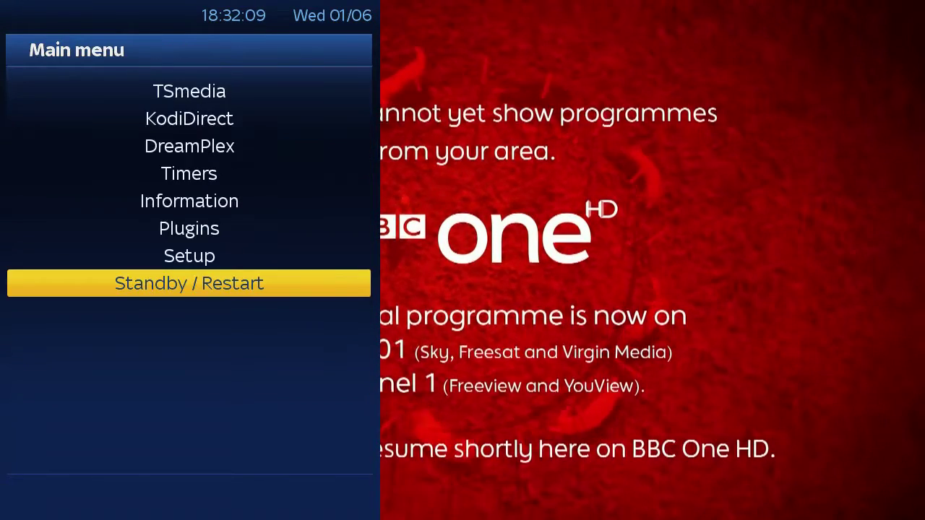
key("Up")
key("Up")
key("Up")
key("Up")
key("Up")
key("Up")
key("Up")
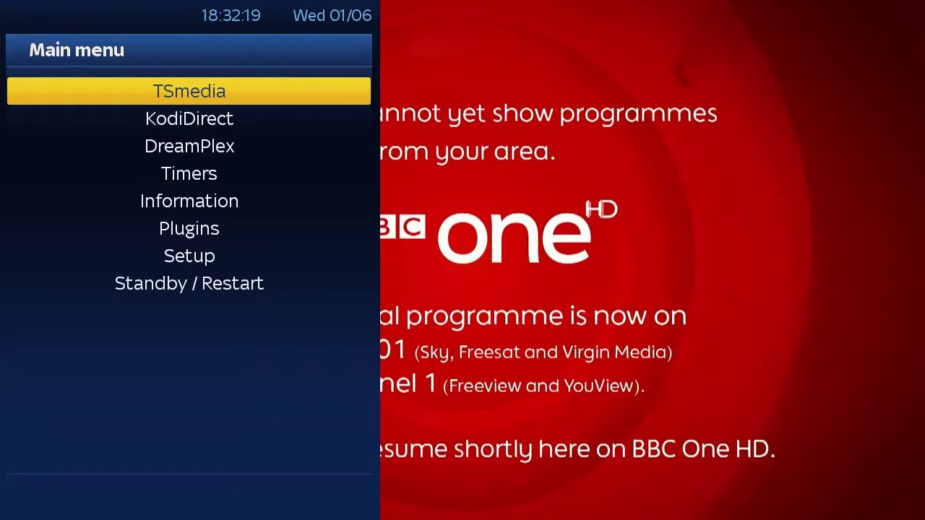
Step: Launch TSmedia and open the IPTV tile from its category grid
key("Return")
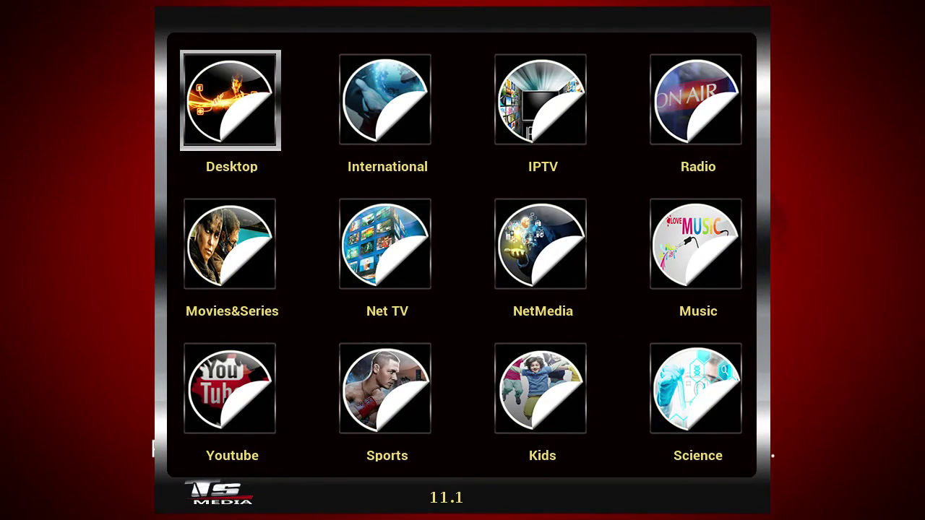
key("Down")
key("Down")
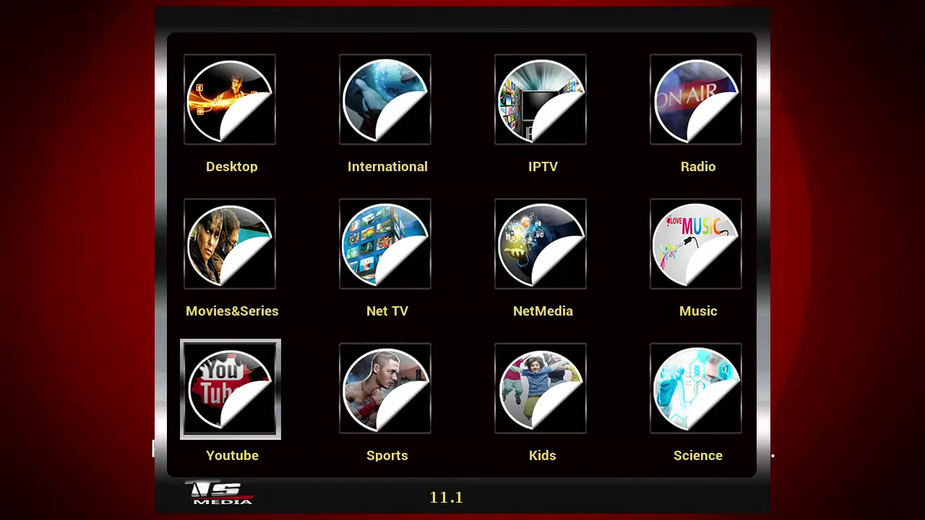
key("Right")
key("Right")
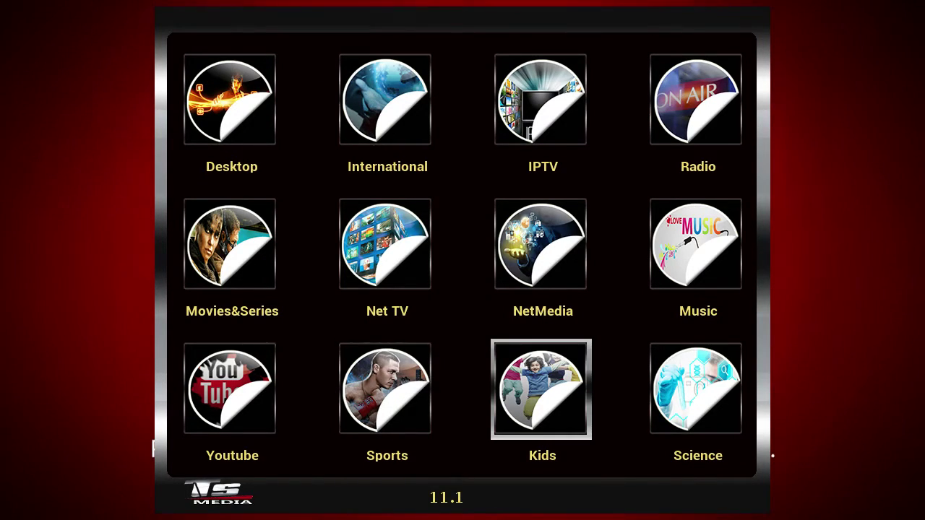
key("Up")
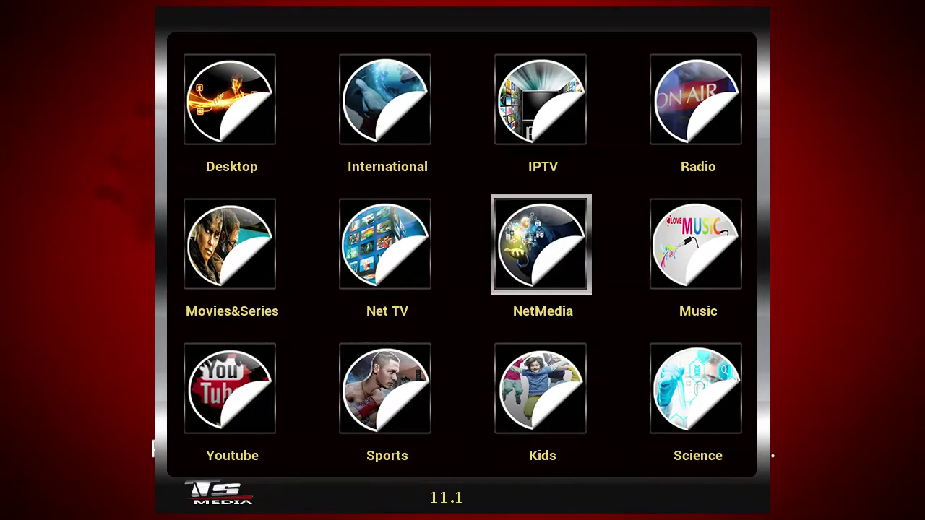
key("Up")
key("Return")
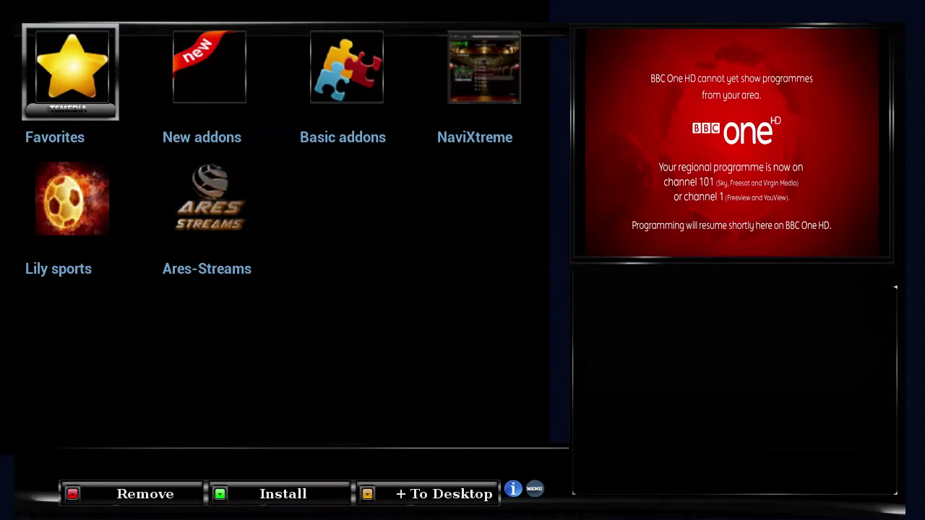
Step: Look inside the New addons folder and leave it again
key("Right")
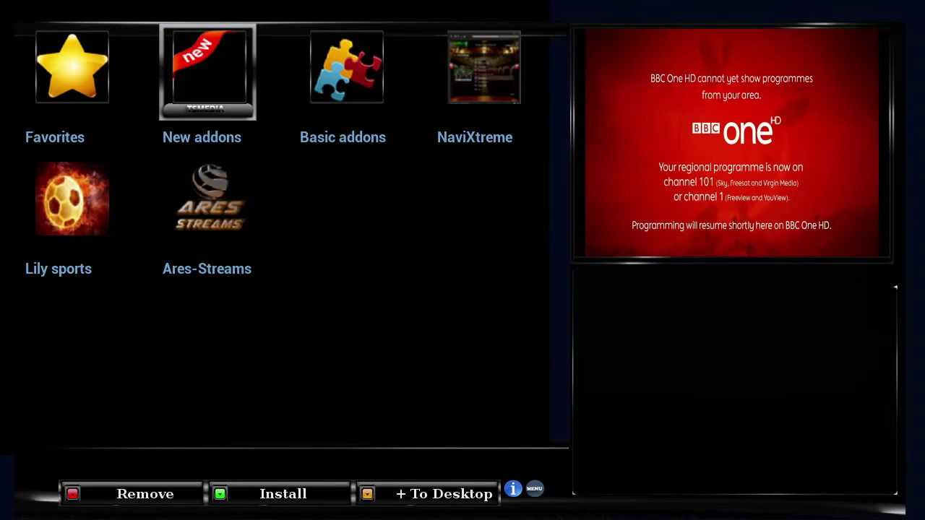
key("Return")
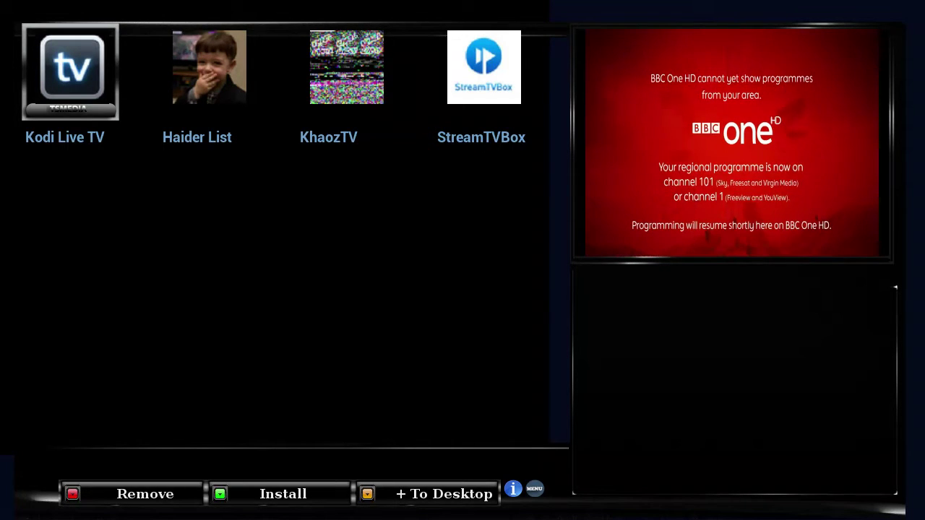
key("BackSpace")
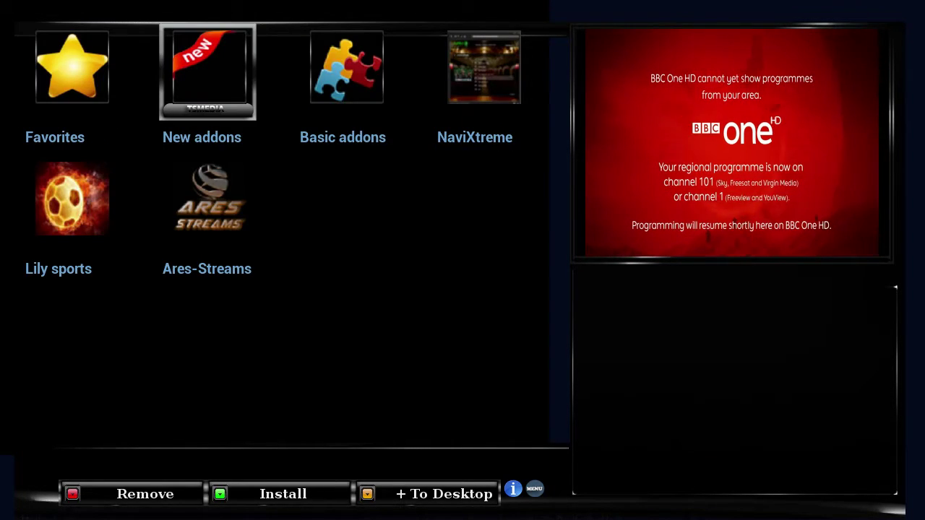
Step: Open the Basic addons folder and launch the NaviXtreme addon
key("Right")
key("Return")
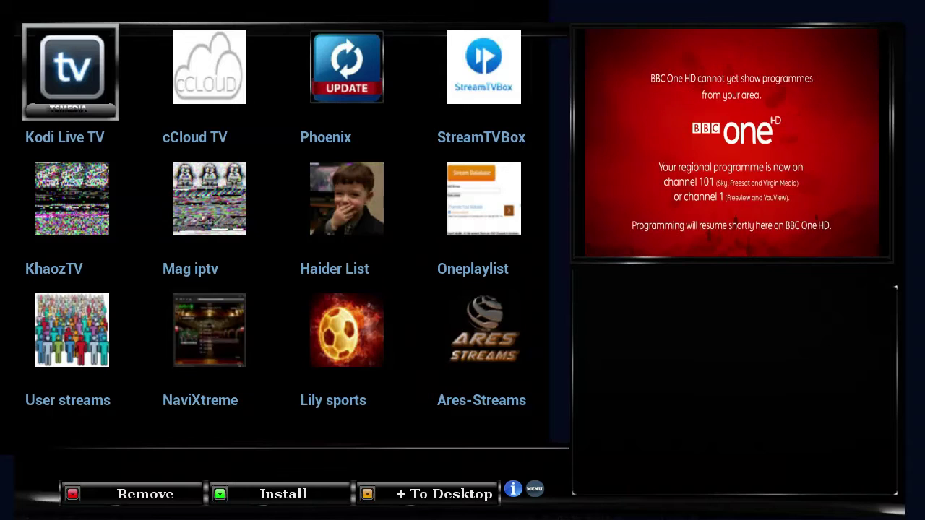
key("Down")
key("Down")
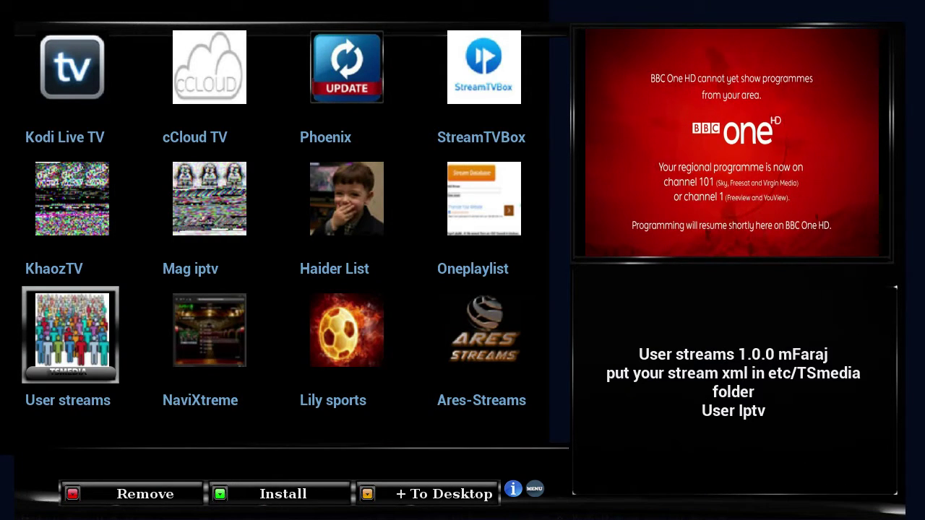
key("Right")
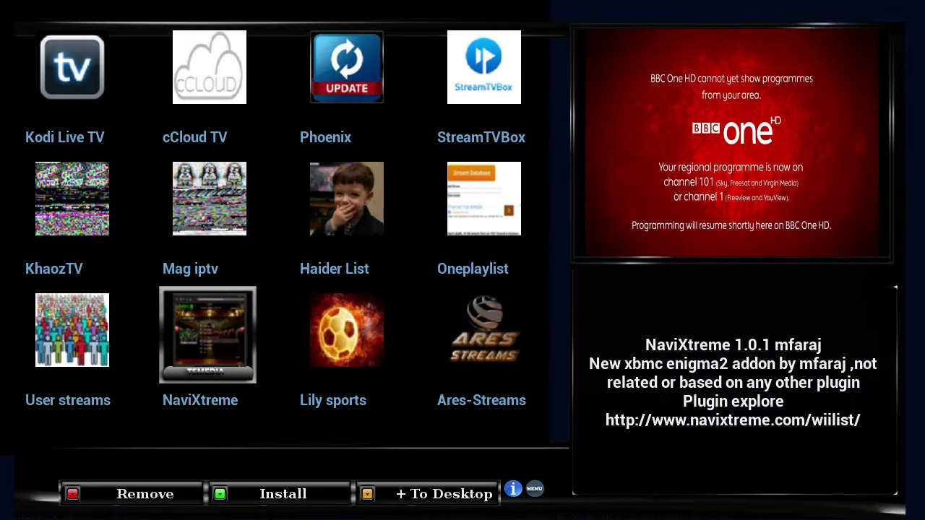
key("Return")
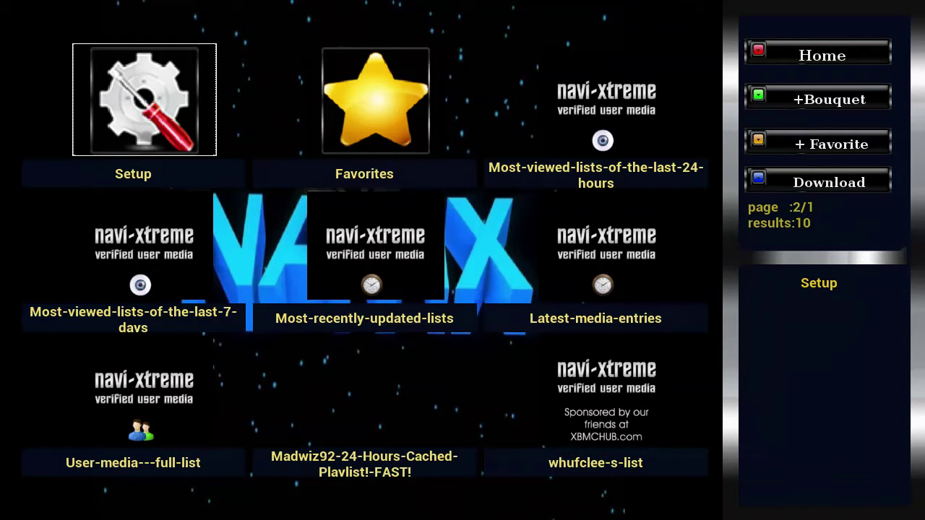
Step: Close NaviXtreme to the addons grid and launch it again
key("Escape")
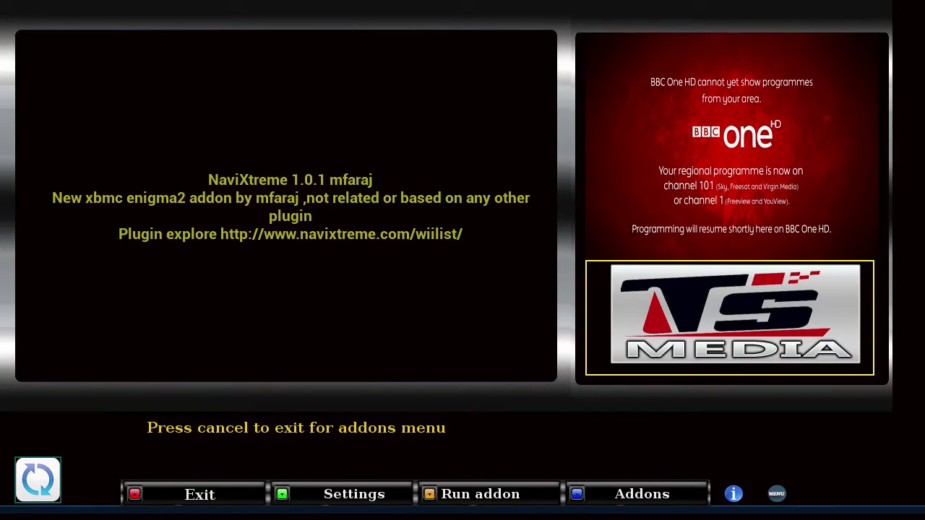
key("Escape")
key("Escape")
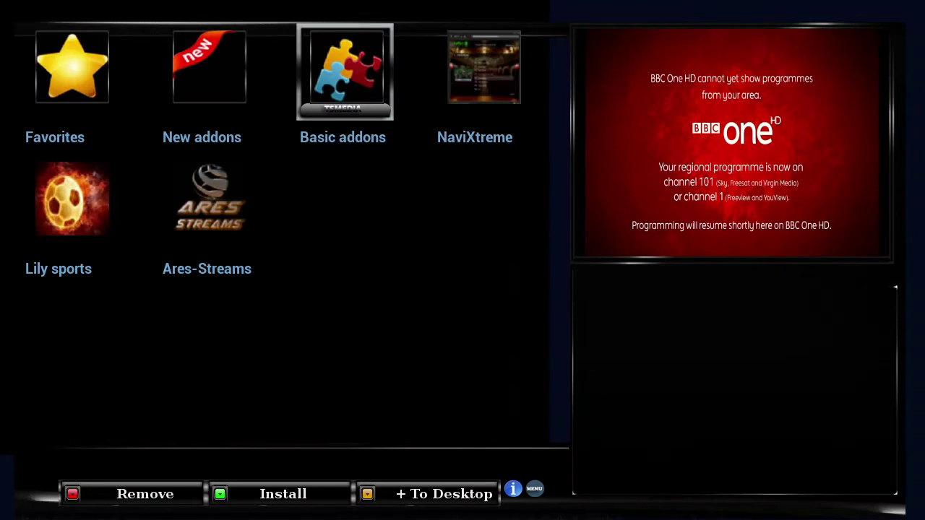
key("Right")
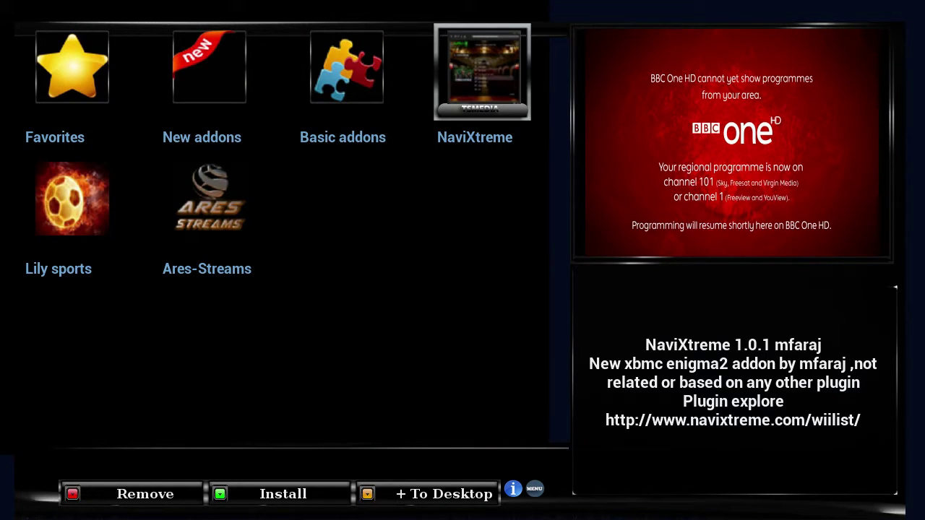
key("Return")
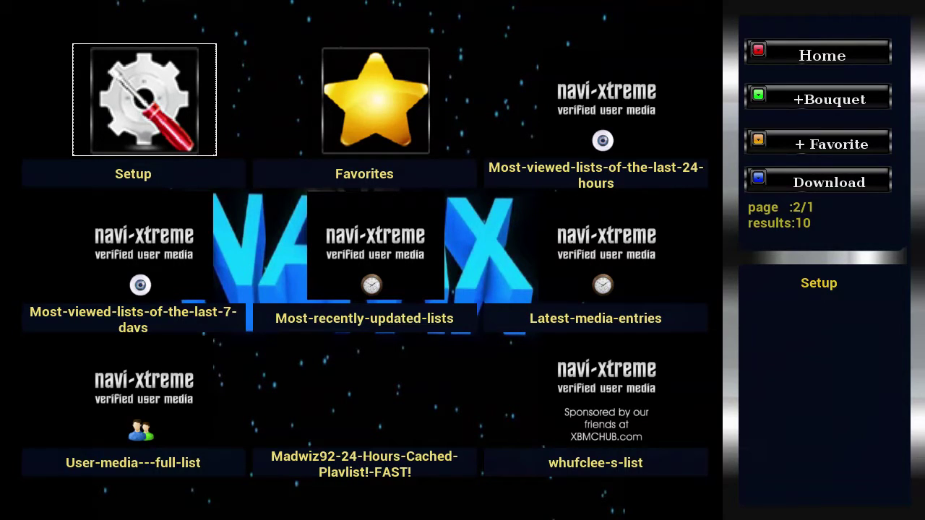
Step: Open the Most-viewed-lists-of-the-last-24-hours list
key("Down")
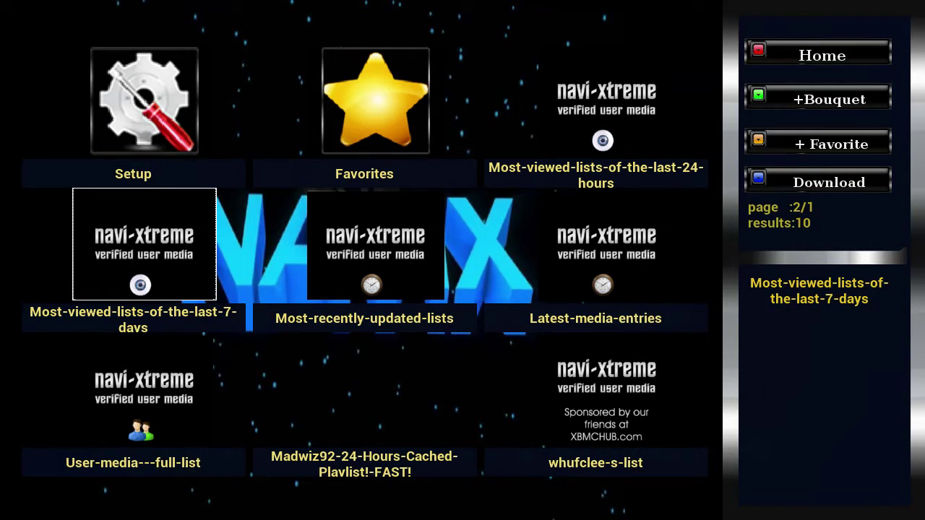
key("Down")
key("Up")
key("Right")
key("Right")
key("Up")
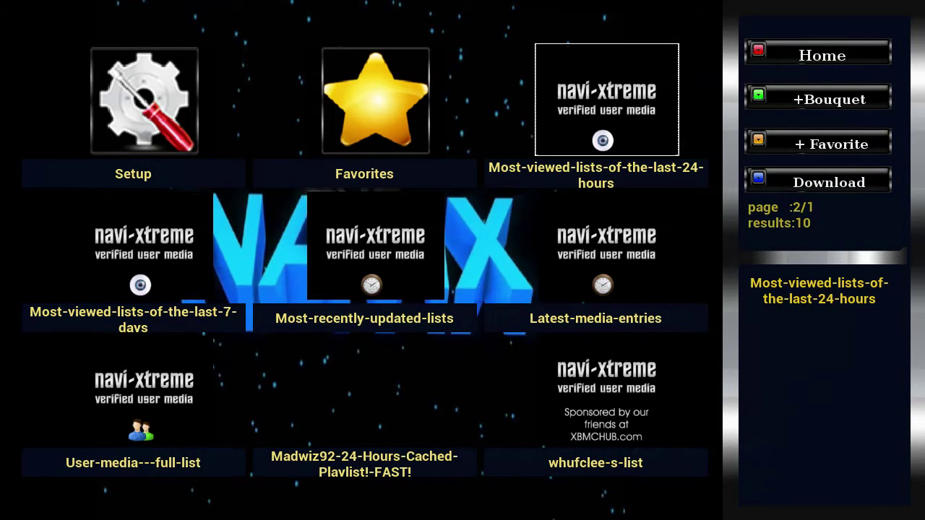
key("Return")
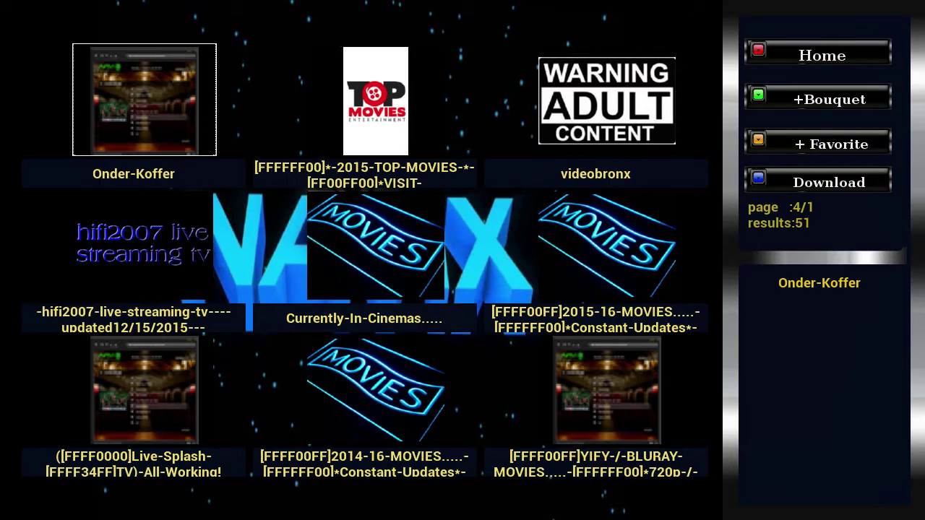
Step: Open the Onder-Koffer list and try playing the VIDME stream
key("Return")
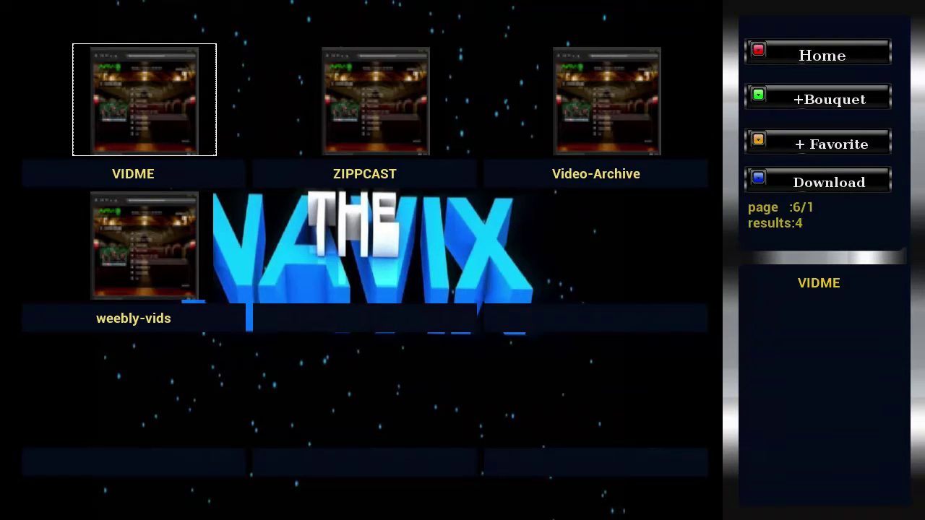
key("Down")
key("Up")
key("Return")
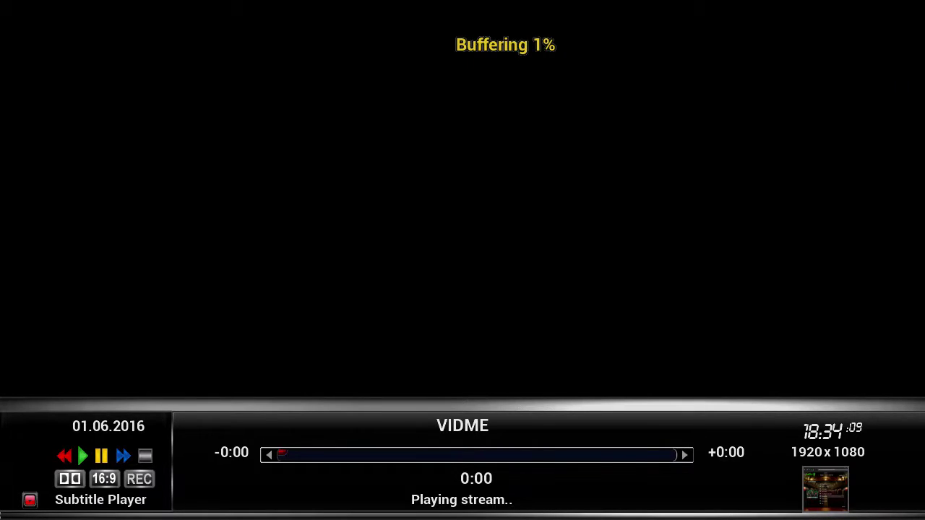
key("Right")
key("Right")
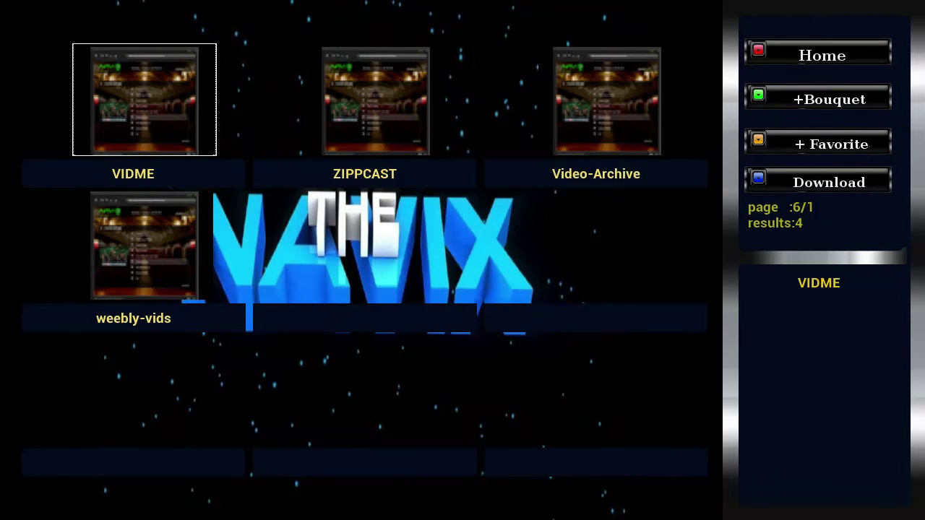
Step: Return to the Onder-Koffer list and open the Latest-Movies G10 list
key("Escape")
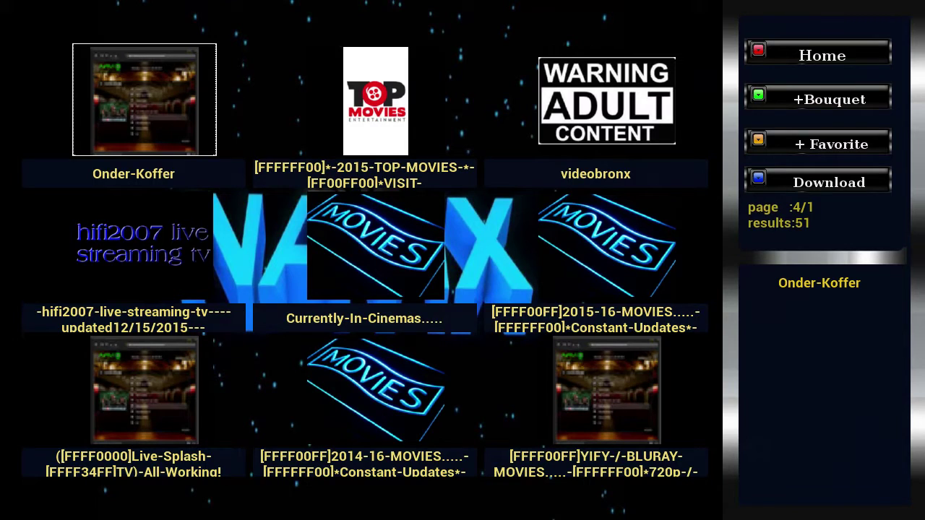
key("Down")
key("Down")
key("Down")
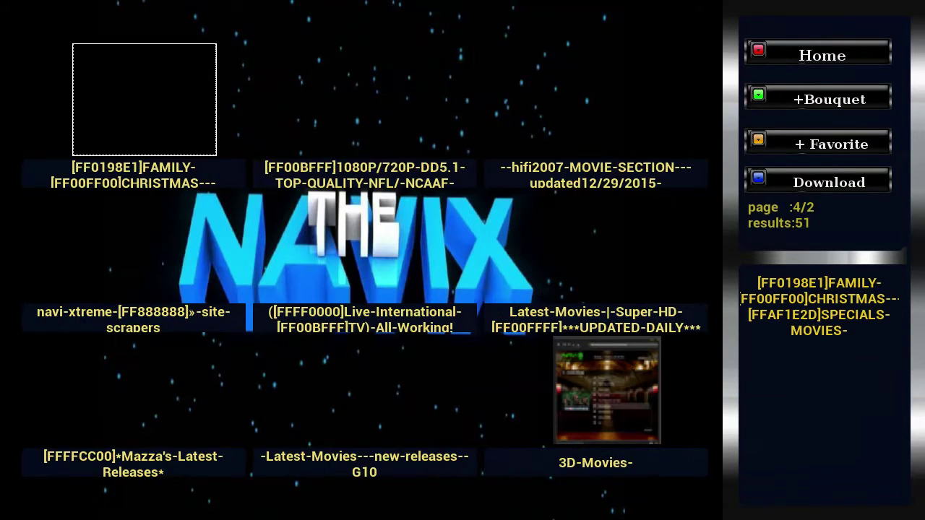
key("Down")
key("Down")
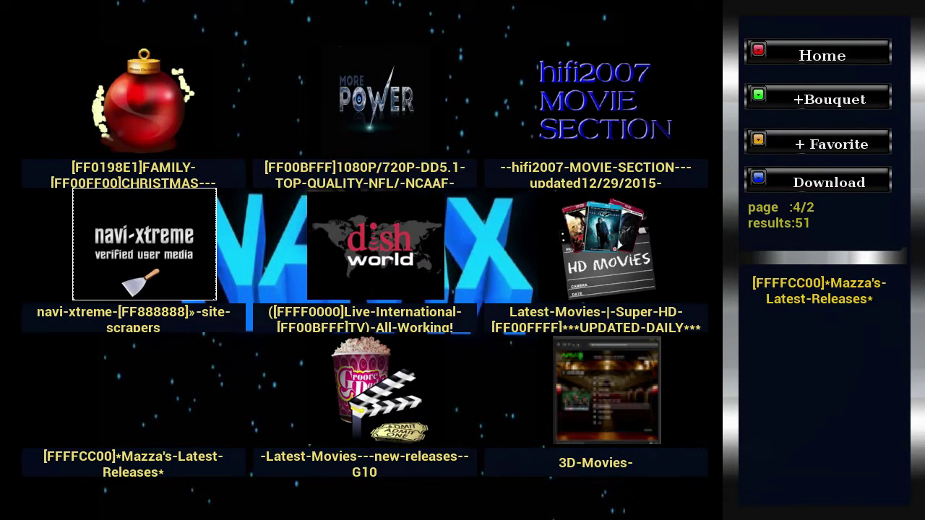
key("Down")
key("Right")
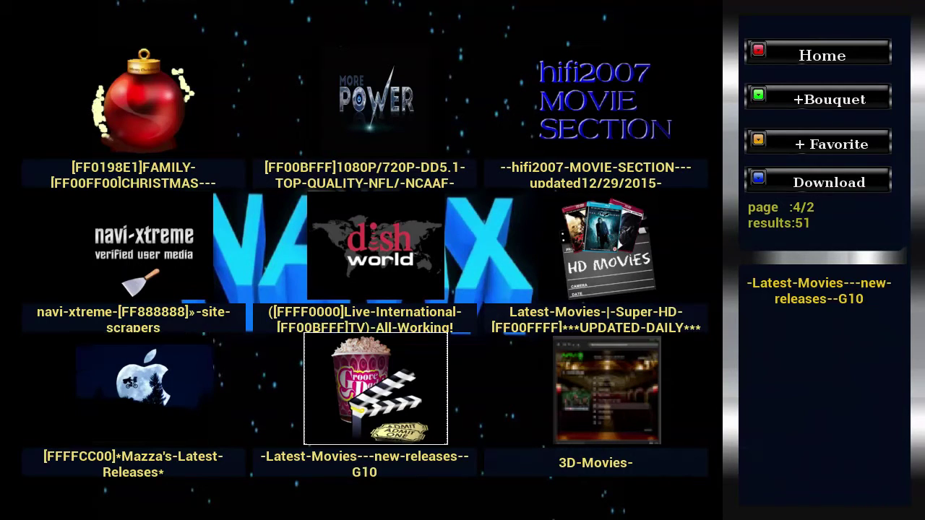
key("Return")
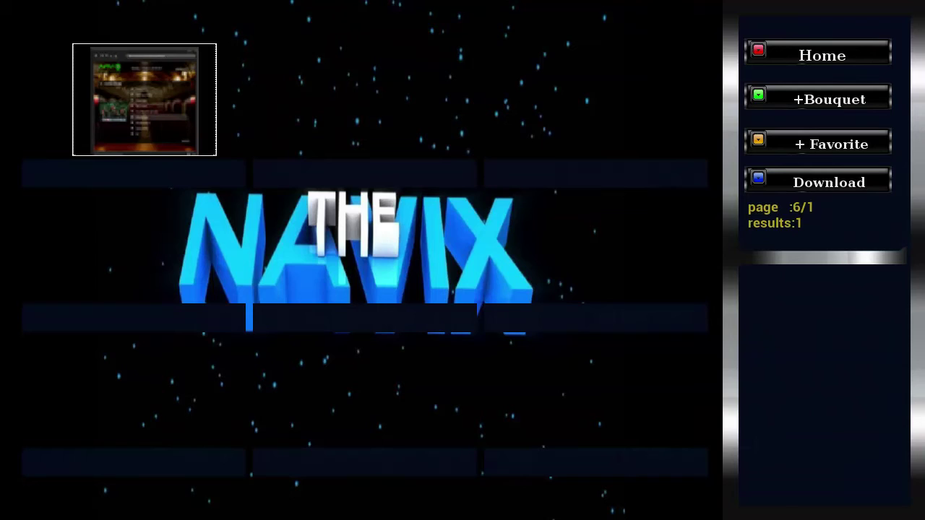
Step: Back out through the lists to the NaviXtreme intro screen
key("BackSpace")
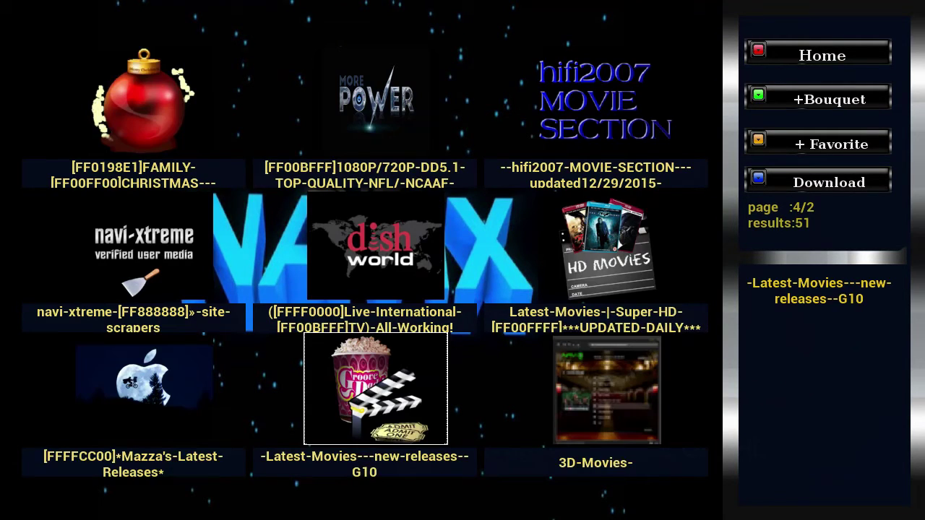
key("BackSpace")
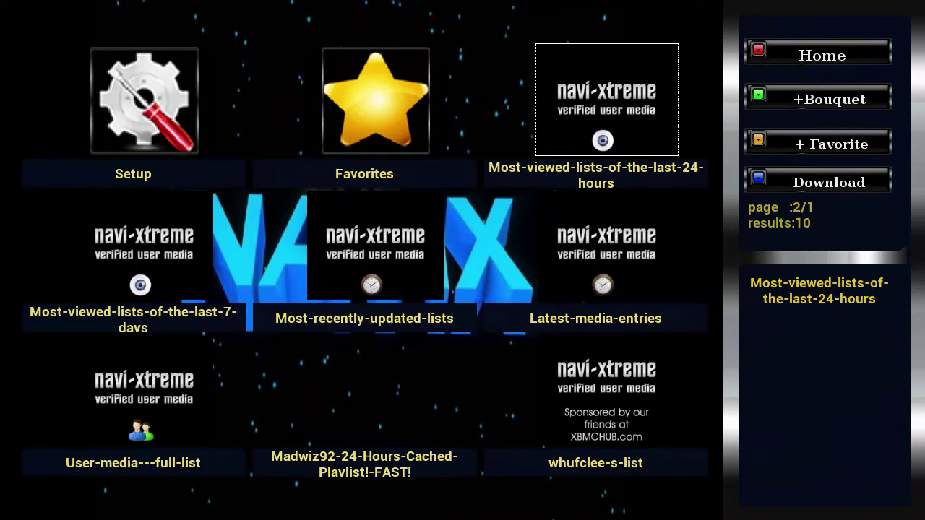
key("BackSpace")
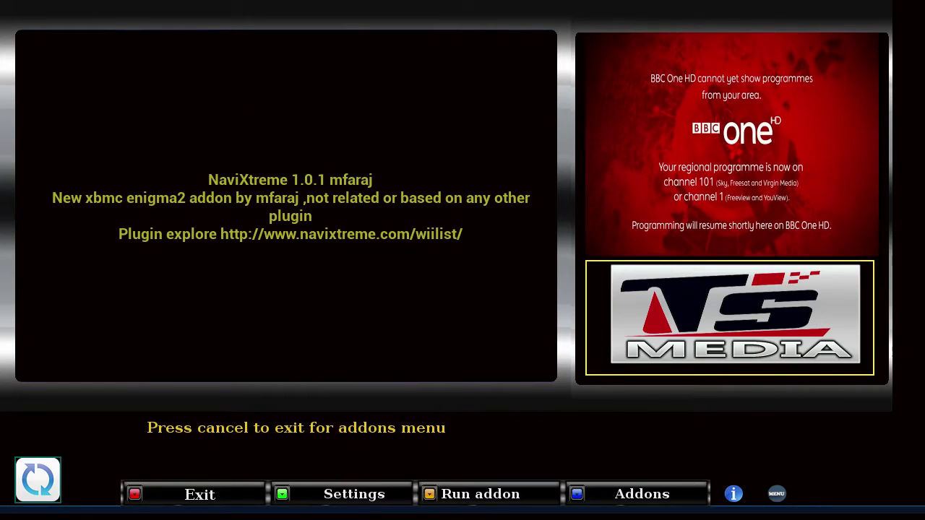
Step: Exit to the addons grid and launch the Lily sports addon
key("BackSpace")
left_click(70, 71)
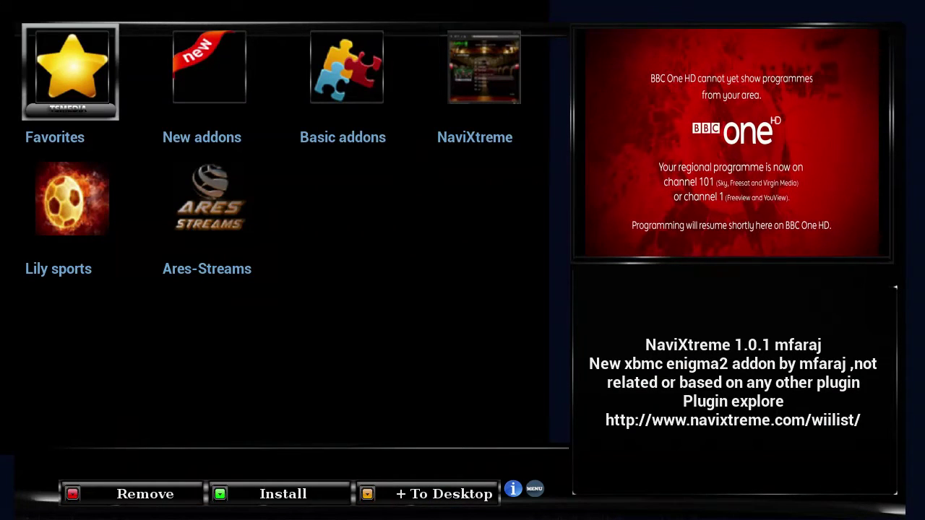
key("Right")
key("Right")
key("Right")
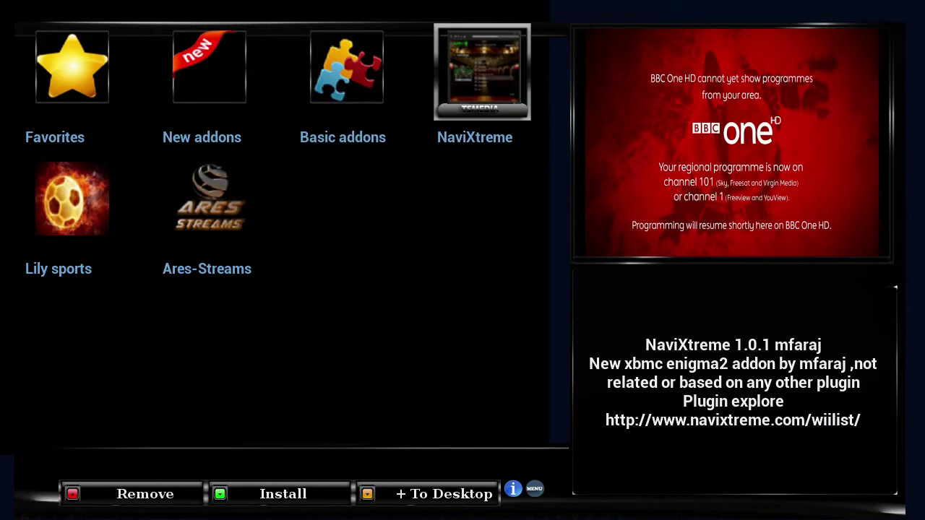
key("Left")
key("Left")
key("Left")
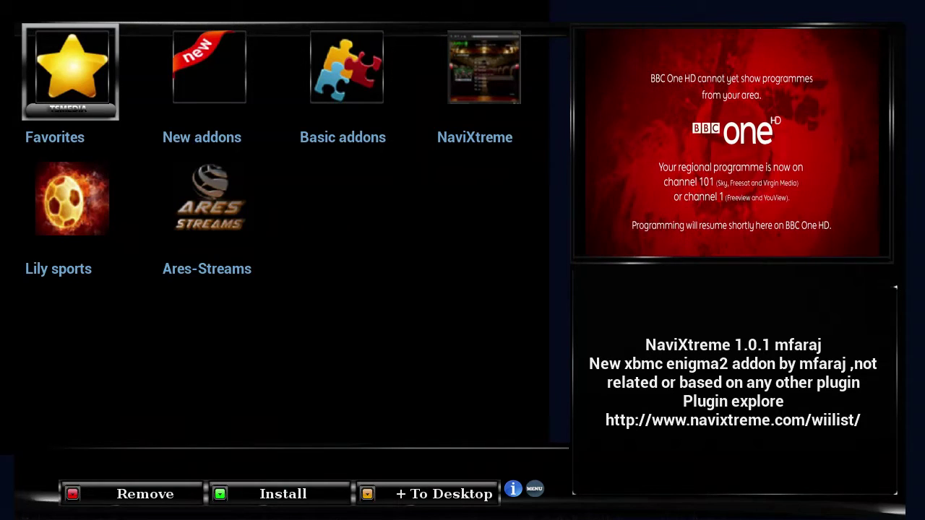
key("Down")
key("Right")
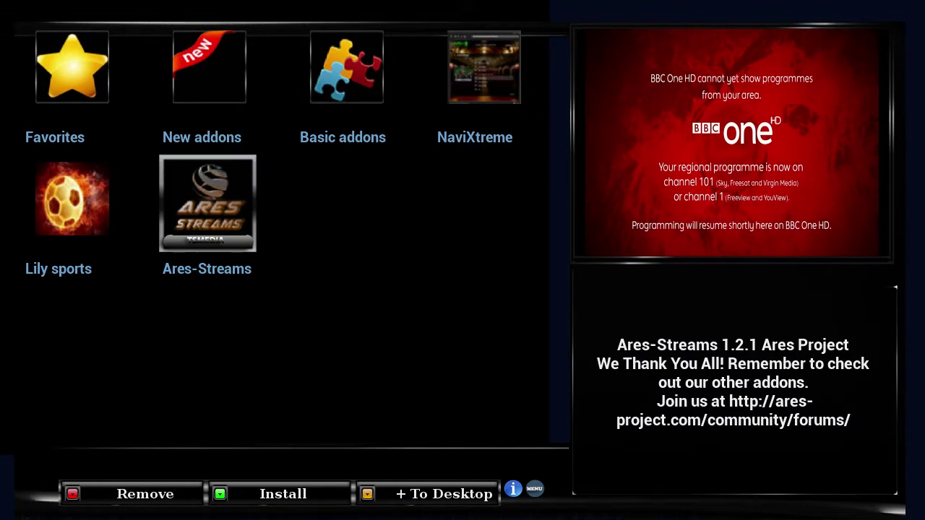
key("Left")
key("Return")
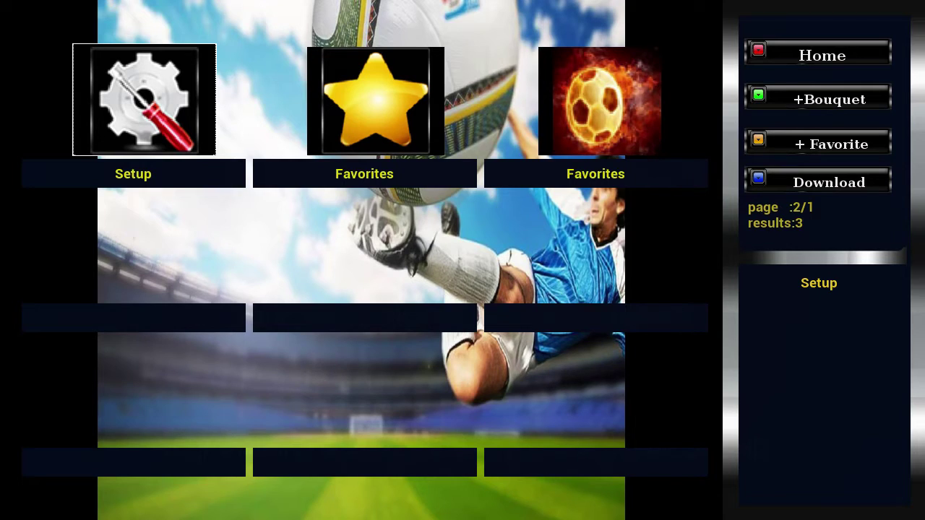
Step: Close Lily sports and open the Ares-Streams addon instead
key("Escape")
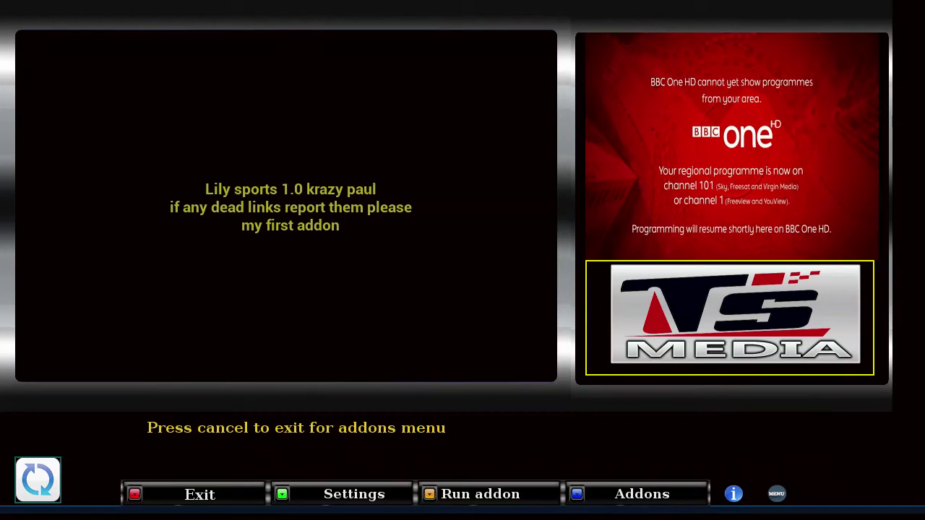
key("Escape")
key("Right")
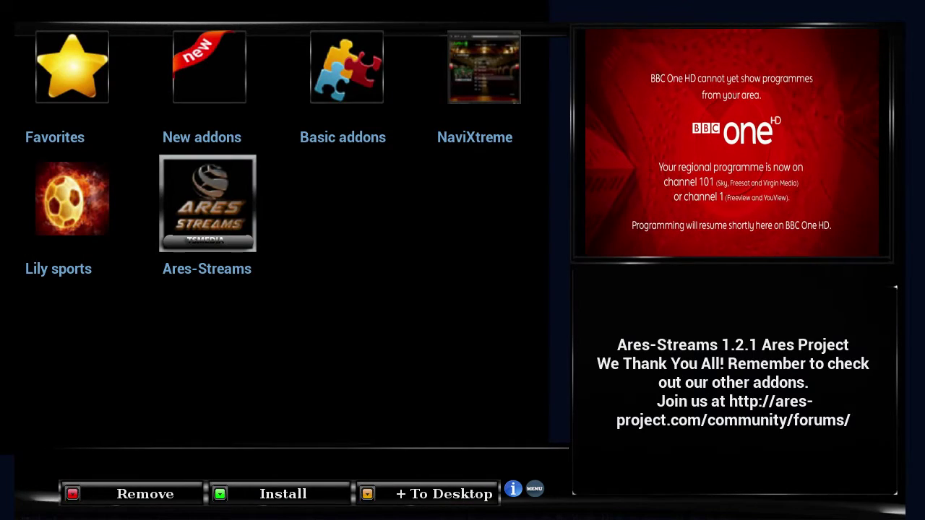
key("Return")
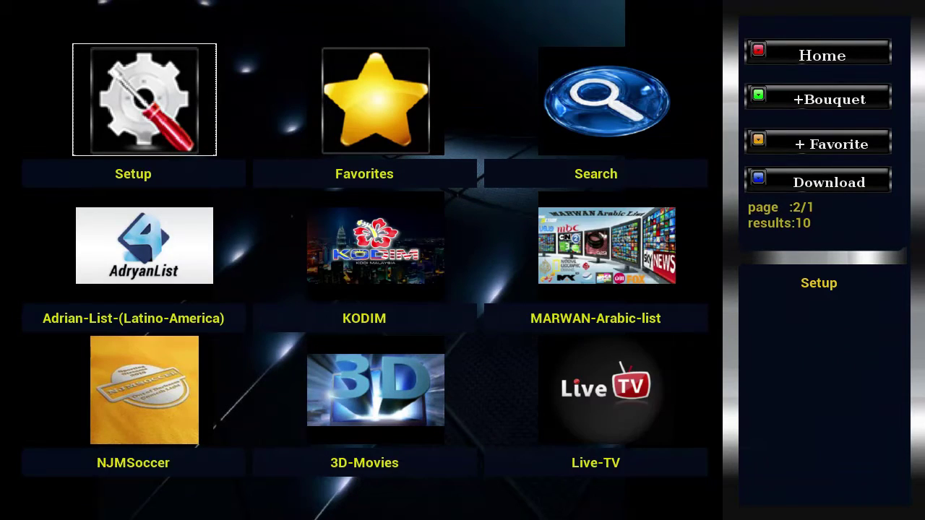
Step: Open the Live-TV list in Ares-Streams, which returns an addon error
key("Down")
key("Down")
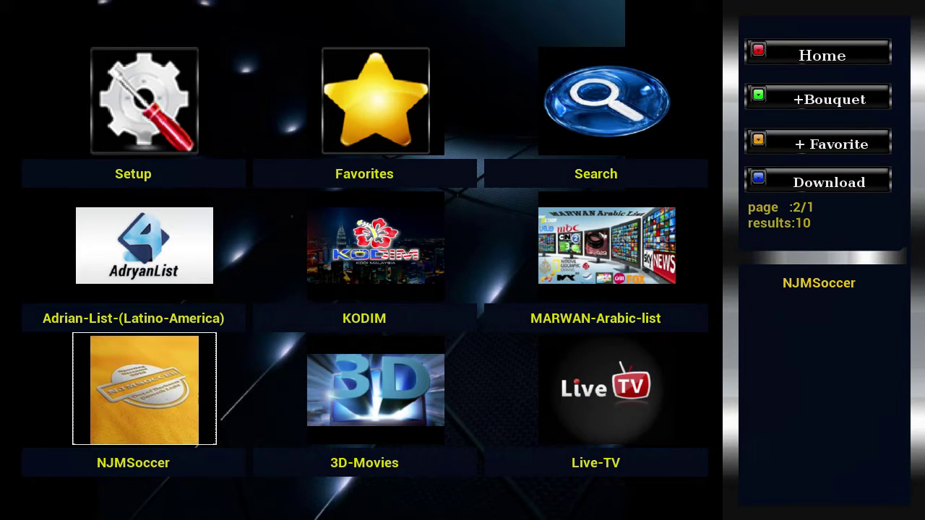
key("Right")
key("Right")
key("Return")
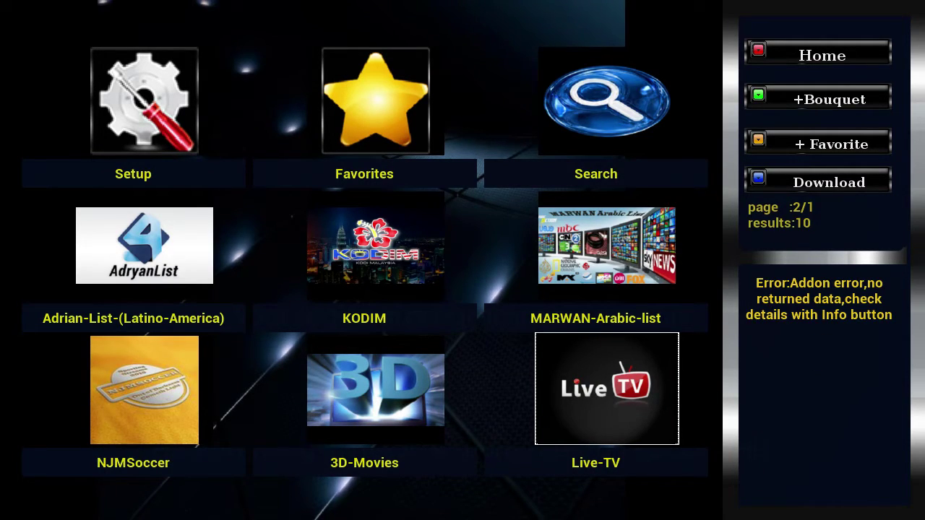
Step: Open the 3D-Movies list, then exit to the Ares-Streams 1.2.1 info screen
key("Up")
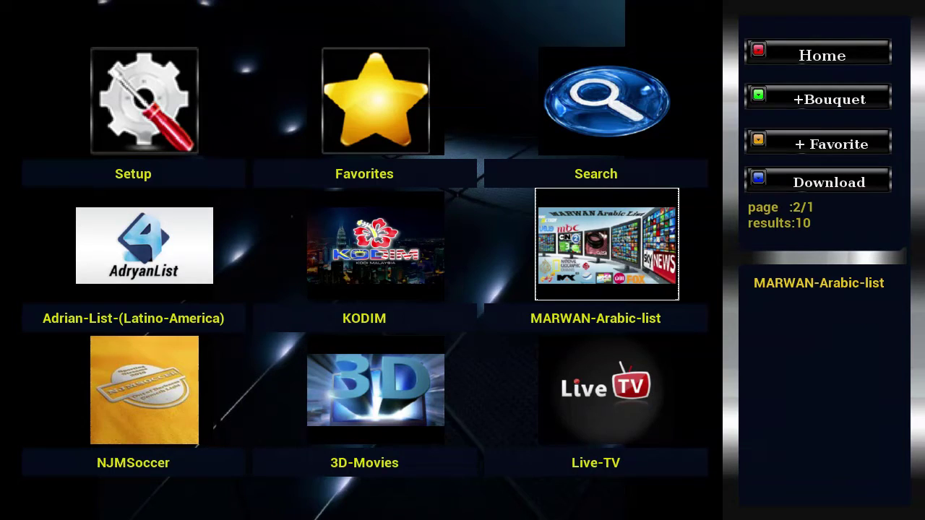
key("Up")
key("Down")
key("Down")
key("Down")
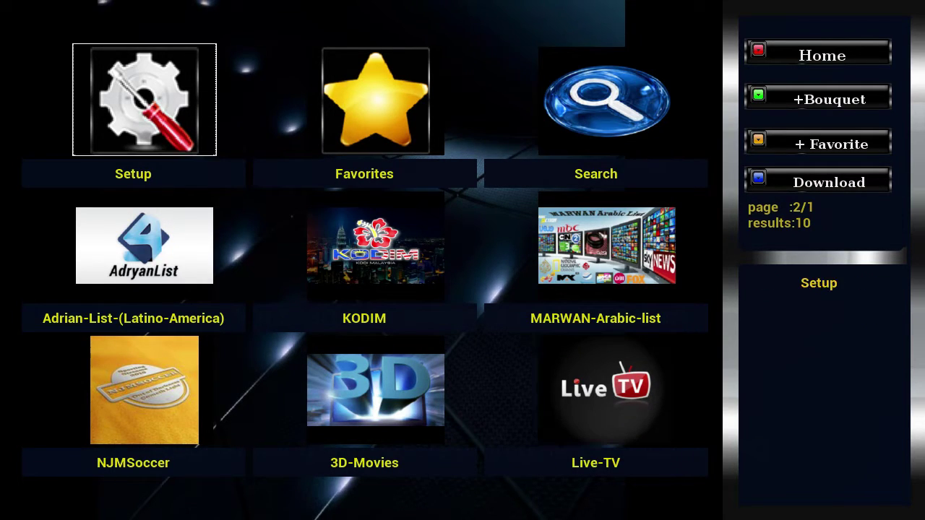
key("Down")
key("Down")
key("Right")
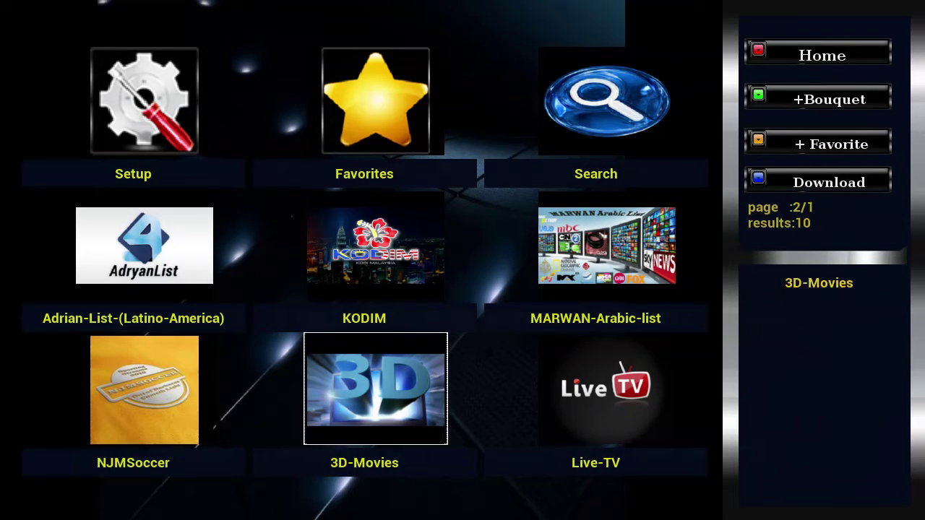
key("Return")
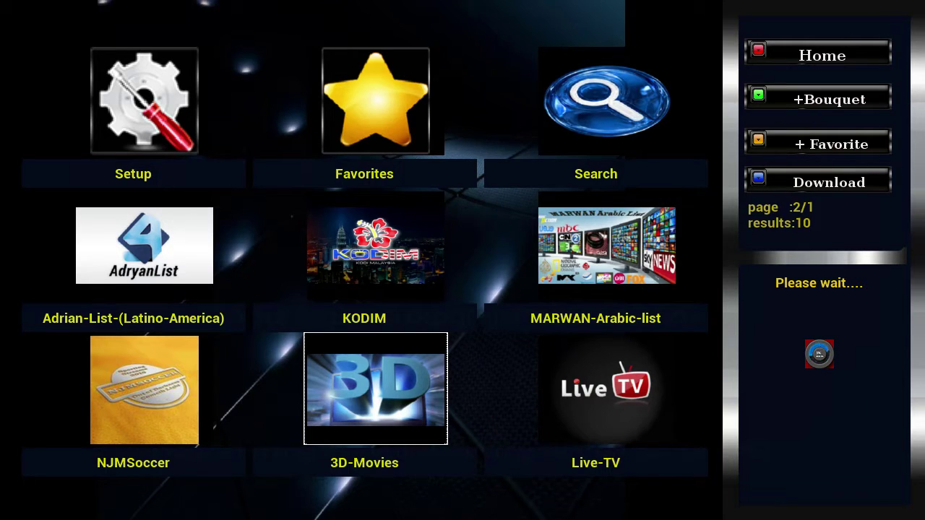
key("Escape")
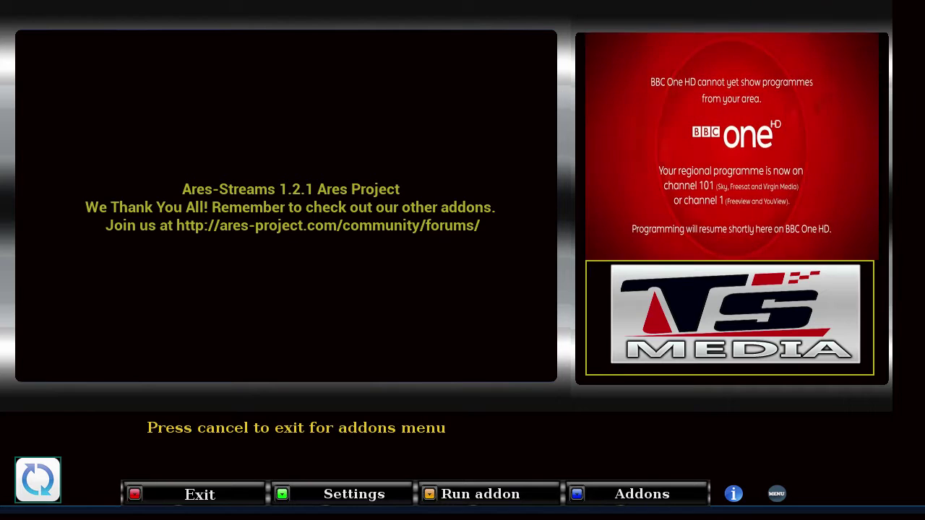
Step: Go to the New addons group and install and open Kodi Live TV
key("Escape")
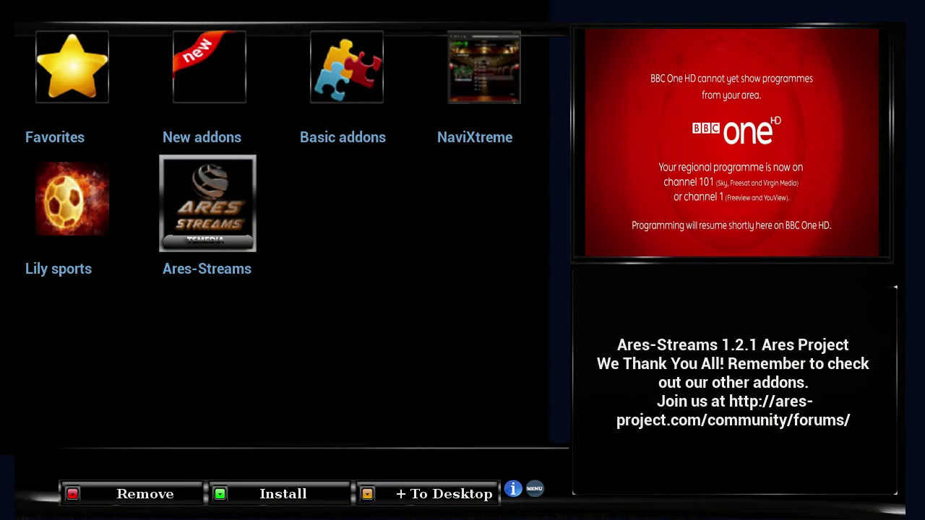
left_click(207, 72)
key("Return")
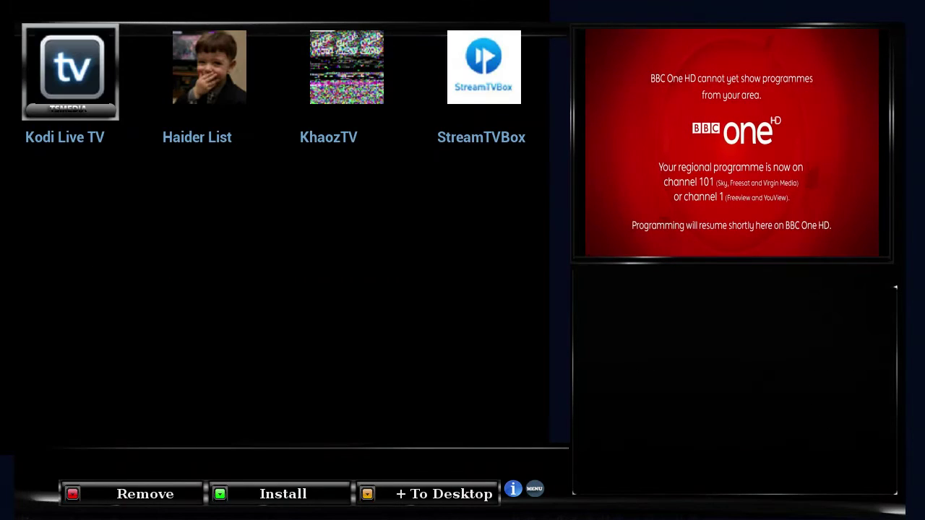
key("Right")
key("Left")
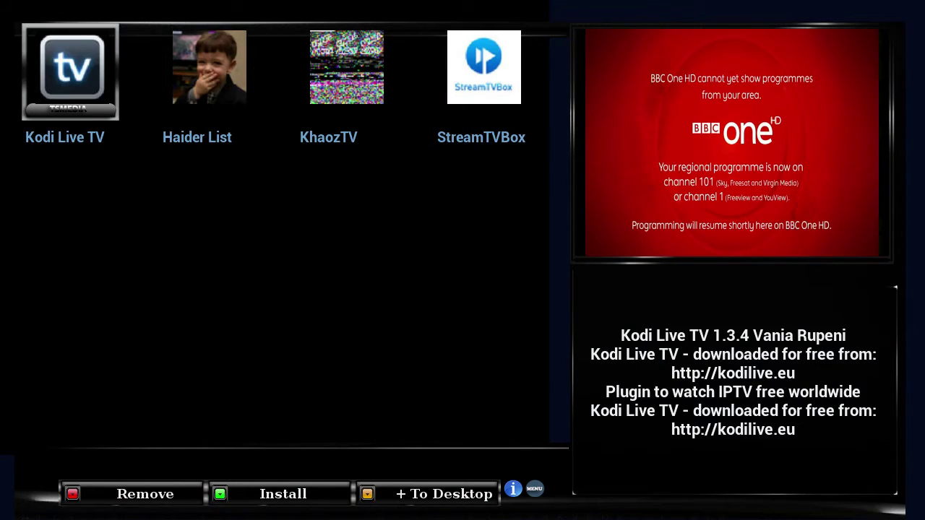
key("Return")
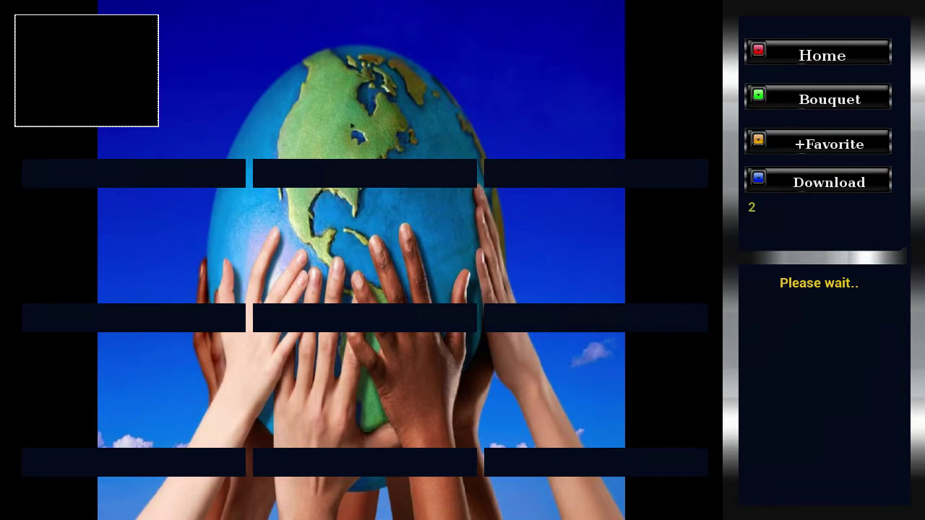
Step: Open the English lists, trying TV-stations-in-English and English-Radio
key("Down")
key("Down")
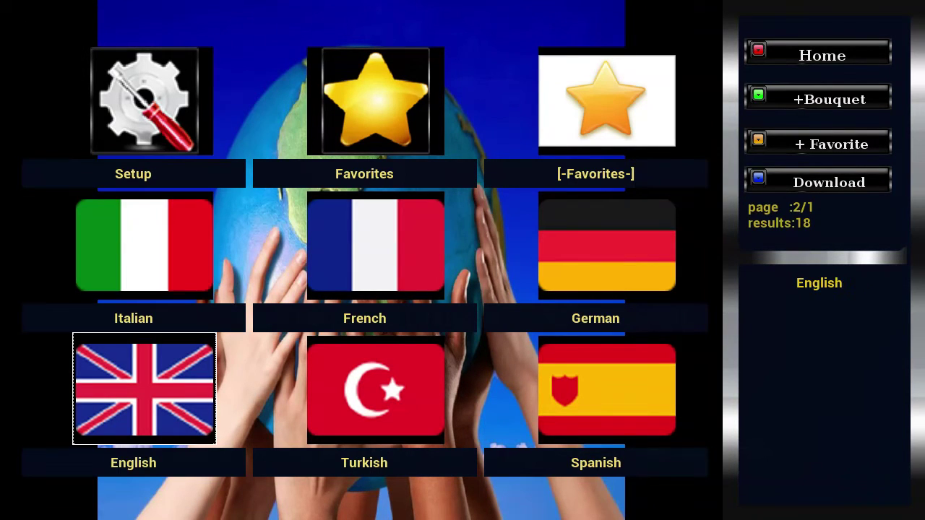
key("Return")
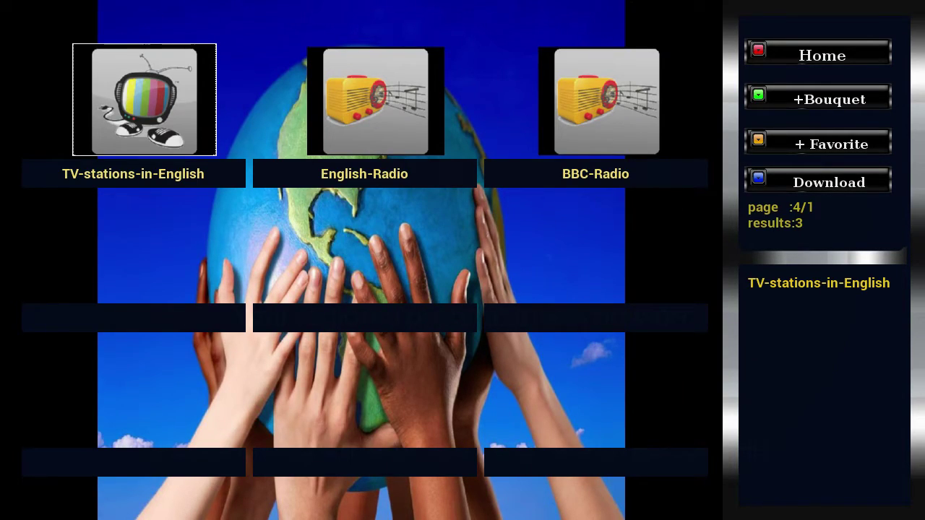
key("Return")
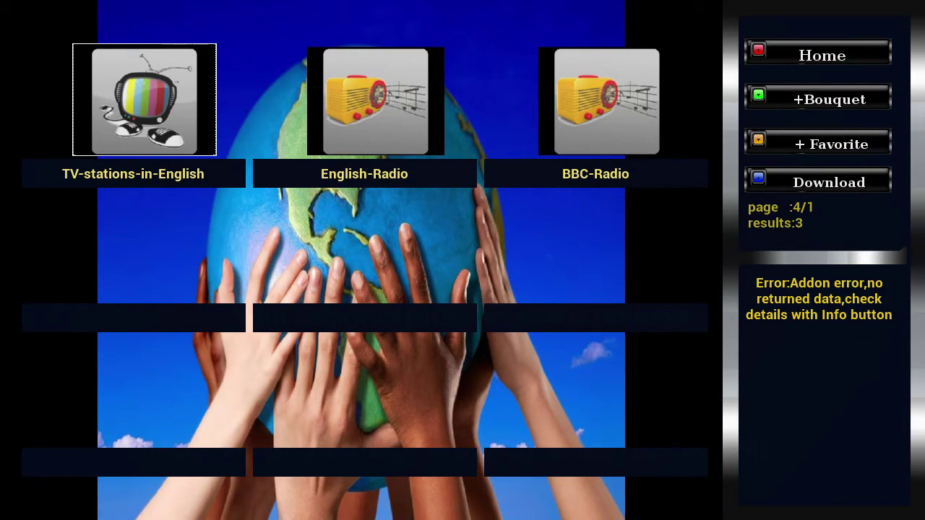
key("Right")
key("Return")
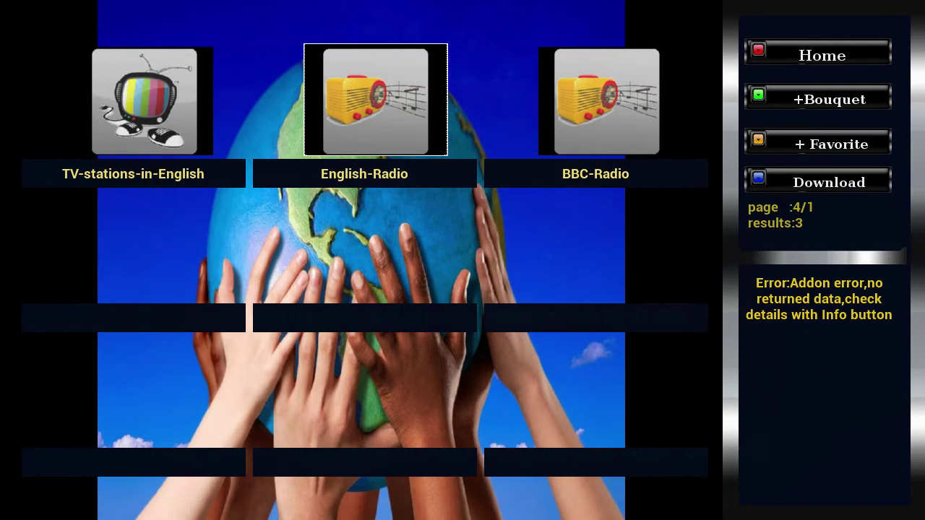
key("Right")
key("Escape")
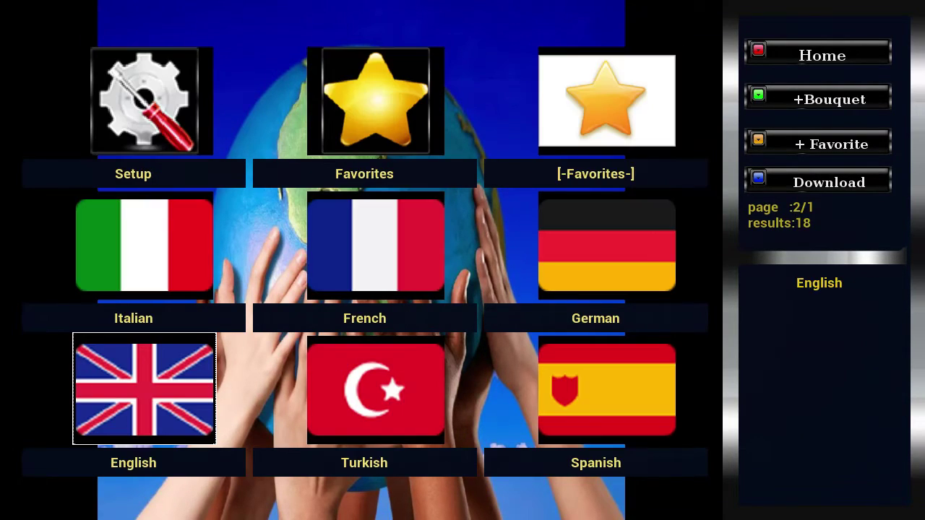
Step: Open the Spanish channel lists from the language menu
key("Up")
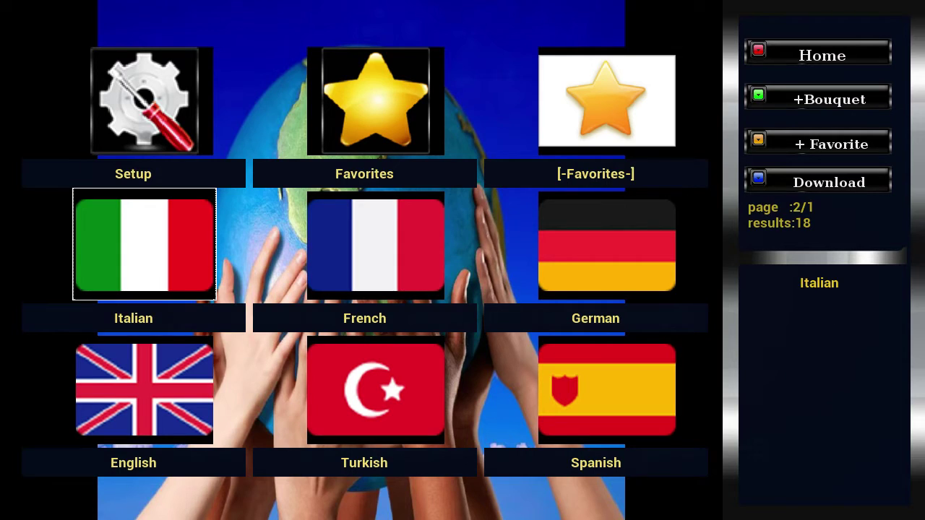
key("Right")
key("Down")
key("Right")
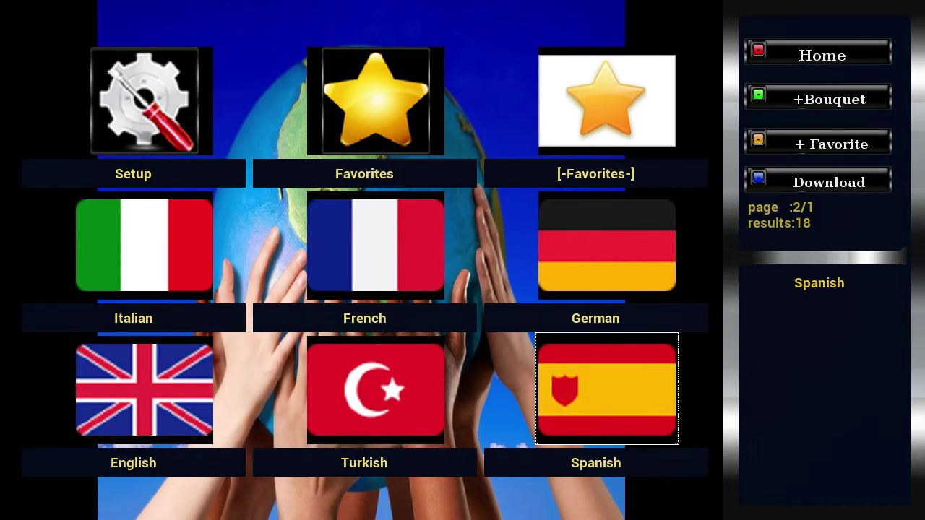
key("Return")
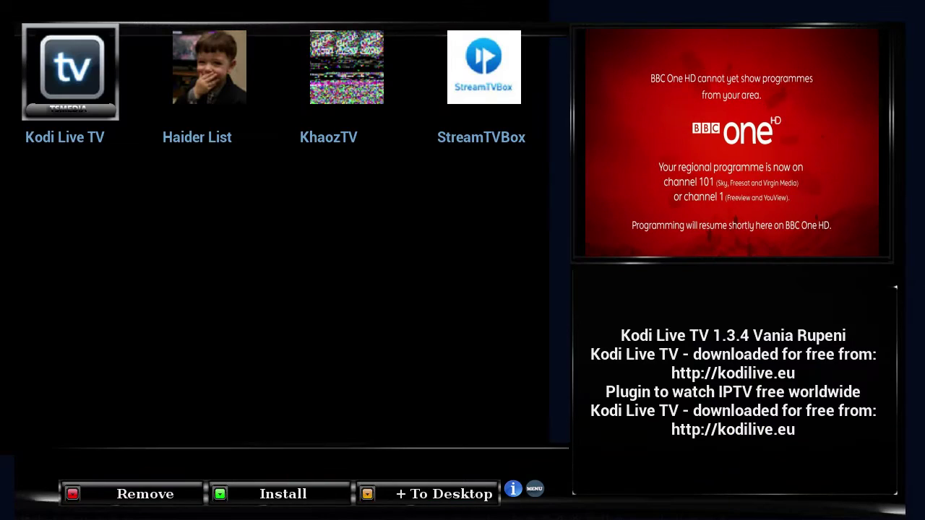
Step: Install and run KhaozTV, browsing its first page of entries
key("Right")
key("Right")
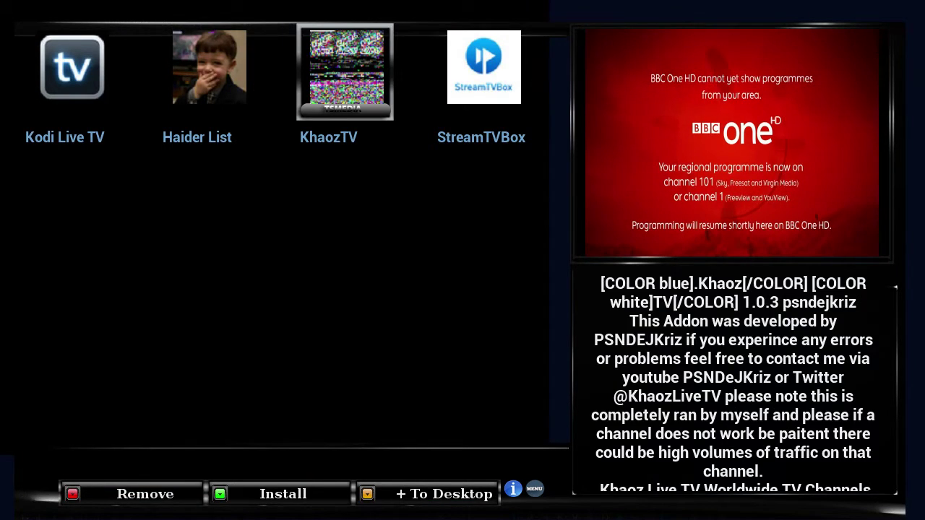
key("Return")
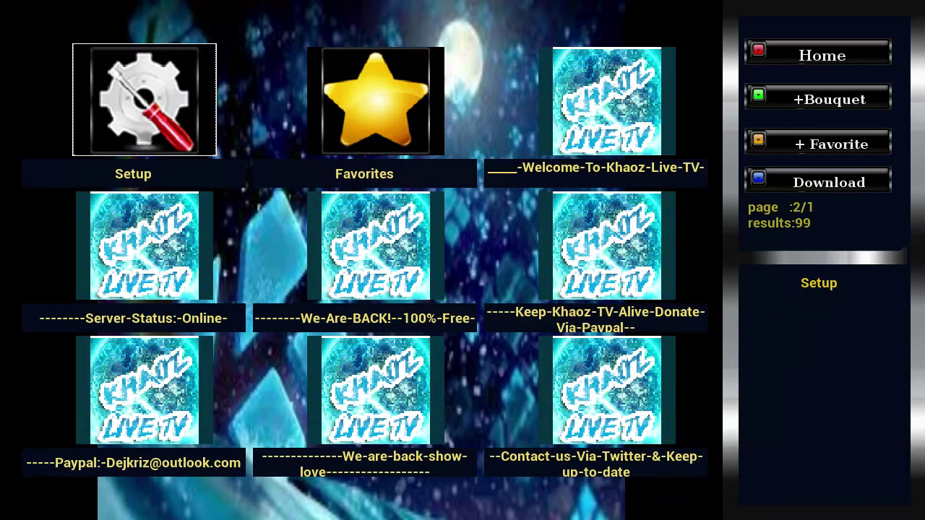
key("Down")
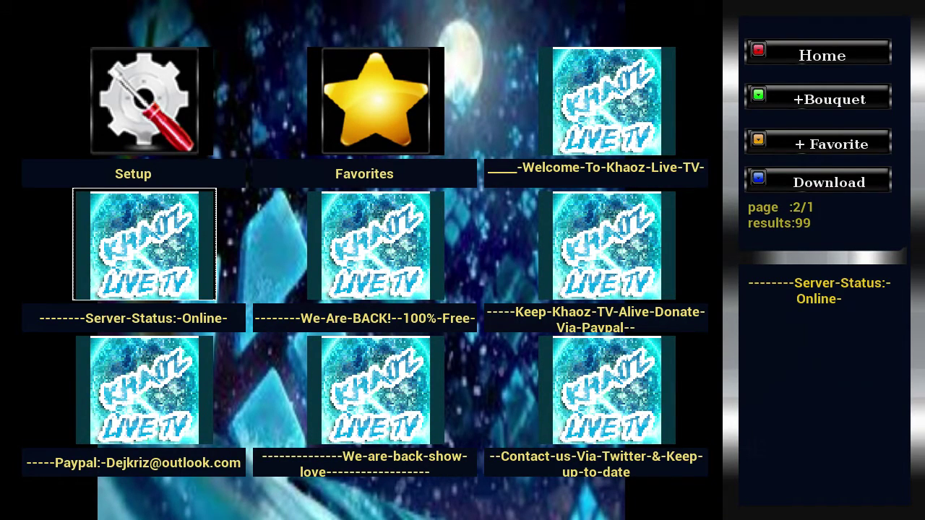
key("Right")
key("Down")
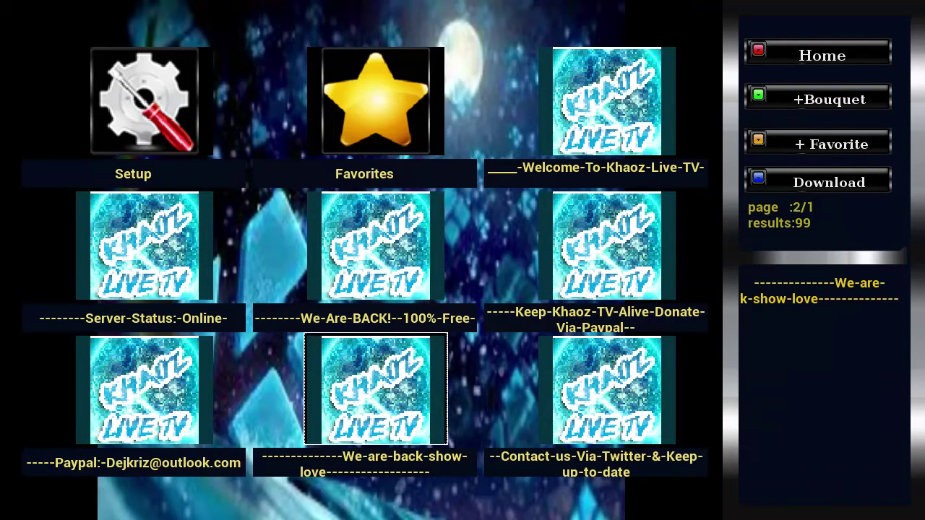
key("Left")
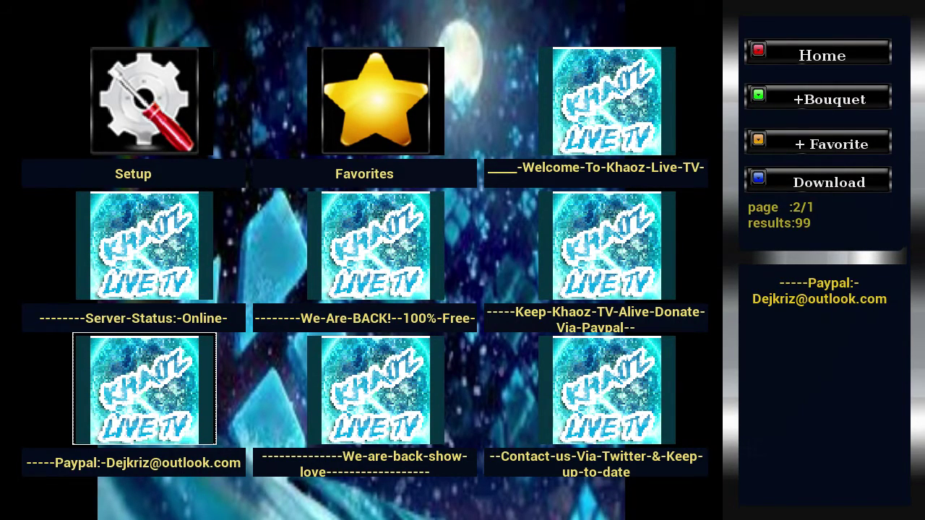
Step: On page 2, start loading the New-FOX-SPORTS--Online- channel
key("Down")
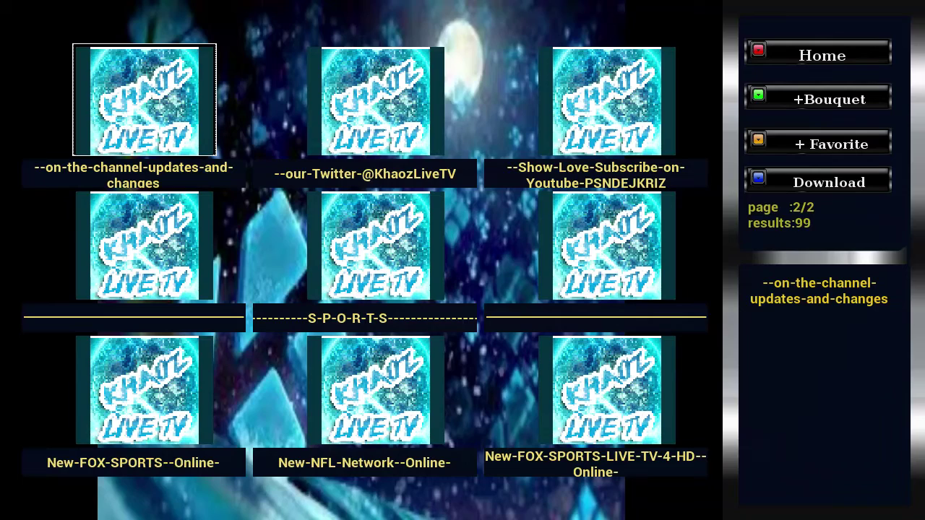
key("Down")
key("Up")
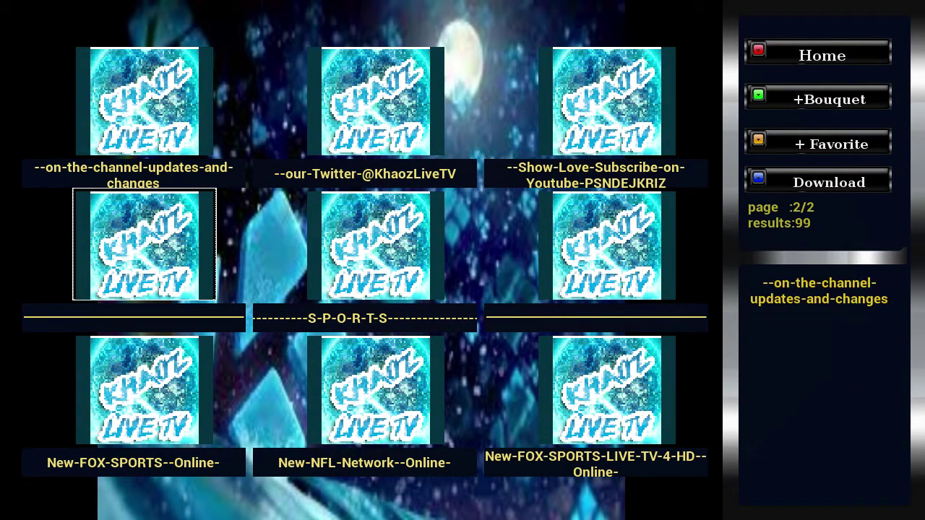
key("Down")
key("Down")
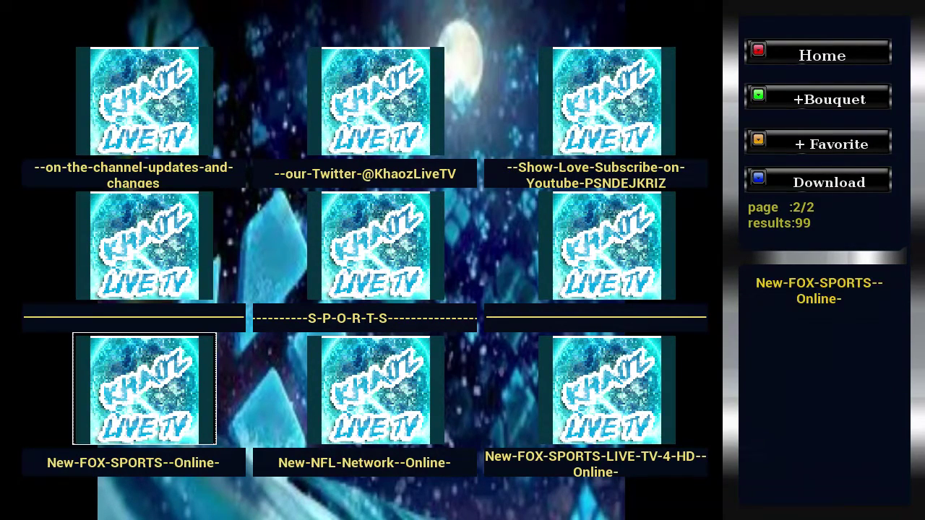
key("Return")
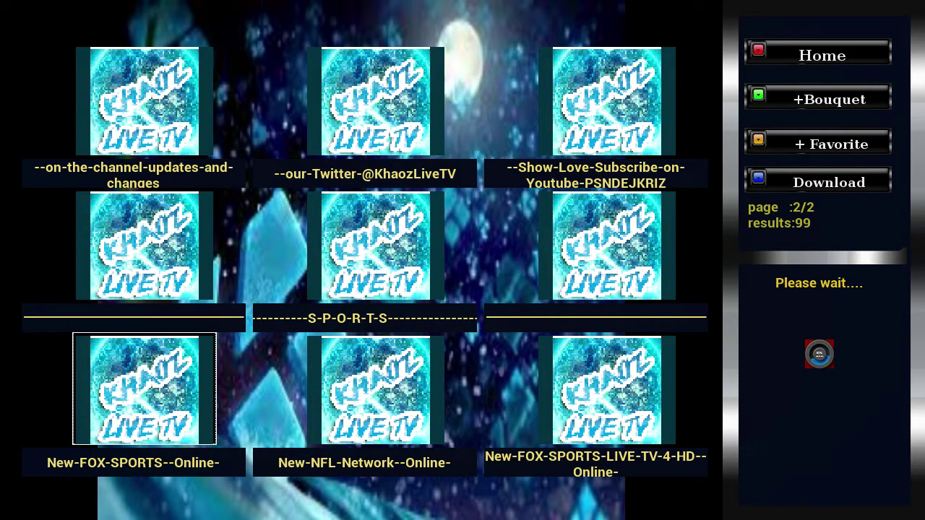